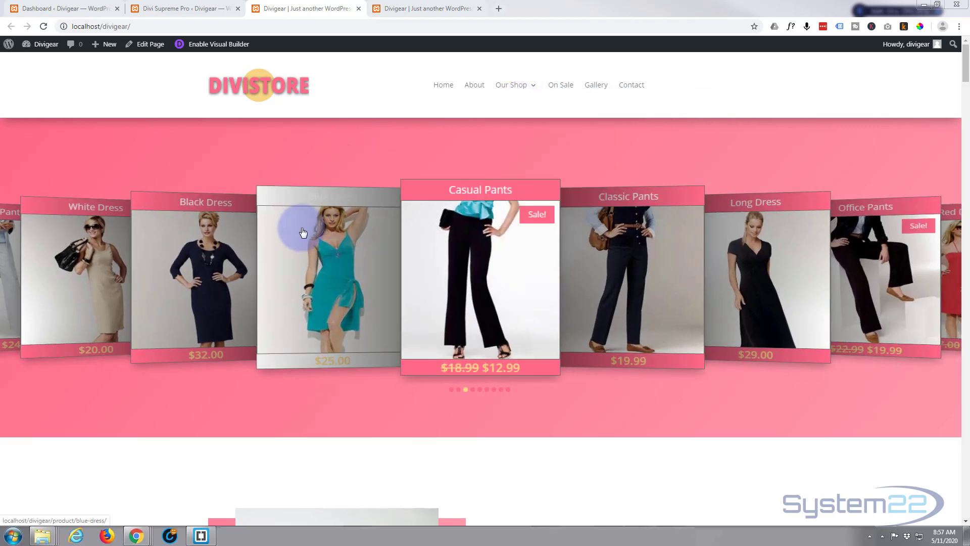
Step: Scroll through both open store home pages to compare how their fixed header logos behave
{"action": "scroll", "coordinate": [213, 398], "scroll_direction": "down", "scroll_amount": 8}
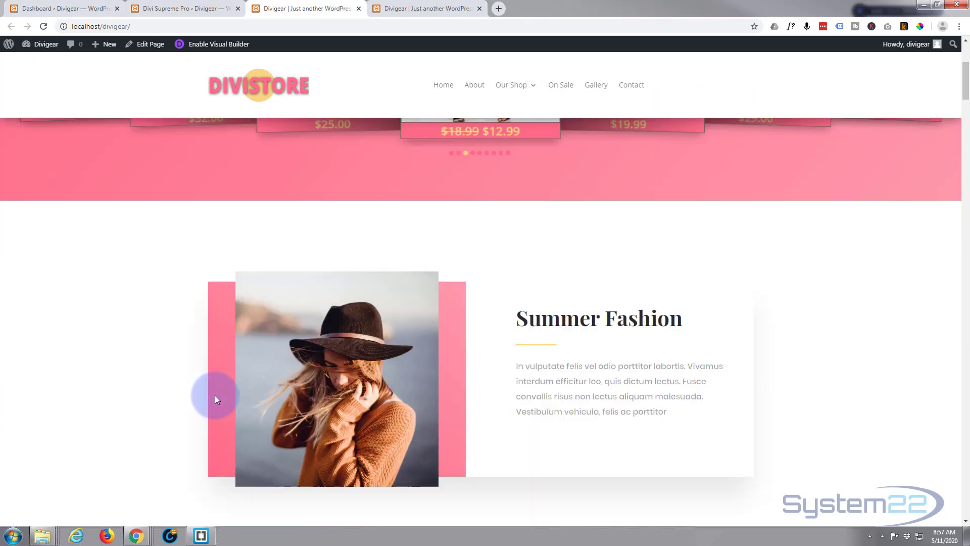
{"action": "scroll", "coordinate": [215, 394], "scroll_direction": "up", "scroll_amount": 8}
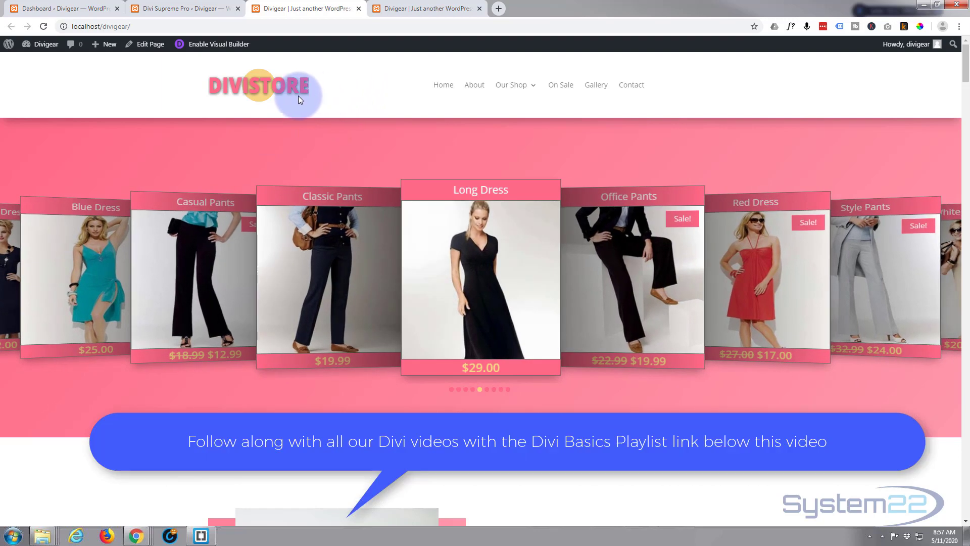
{"action": "left_click", "coordinate": [426, 10]}
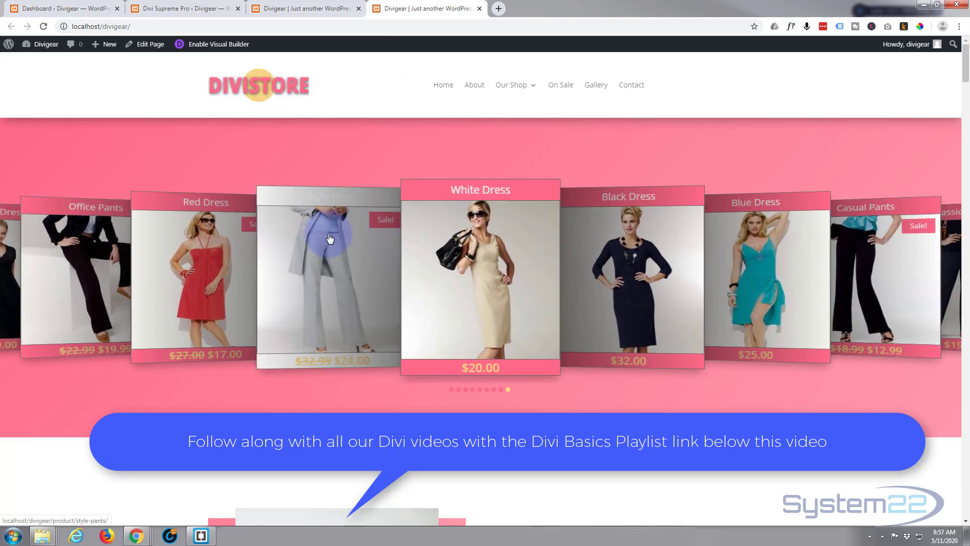
{"action": "scroll", "coordinate": [330, 238], "scroll_direction": "down", "scroll_amount": 8}
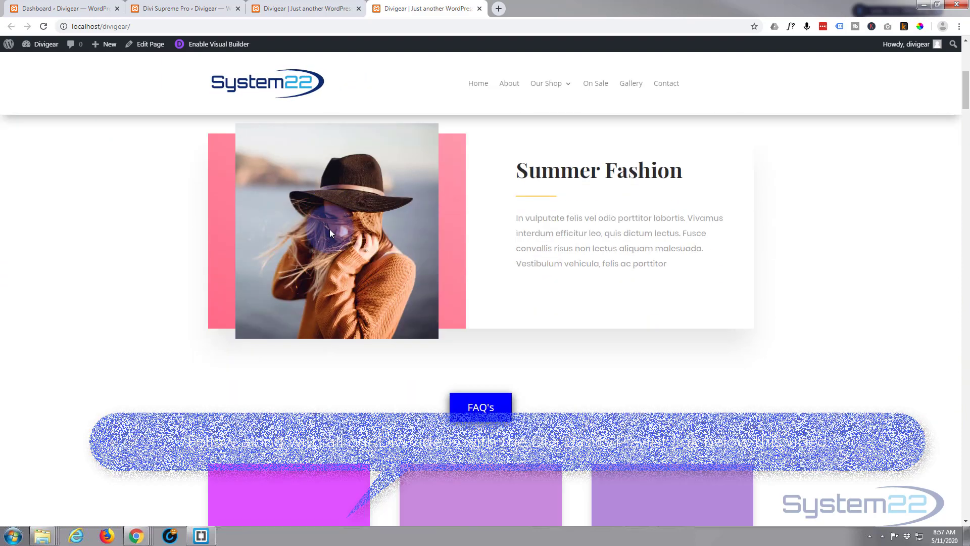
{"action": "scroll", "coordinate": [329, 229], "scroll_direction": "down", "scroll_amount": 5}
{"action": "scroll", "coordinate": [330, 229], "scroll_direction": "up", "scroll_amount": 7}
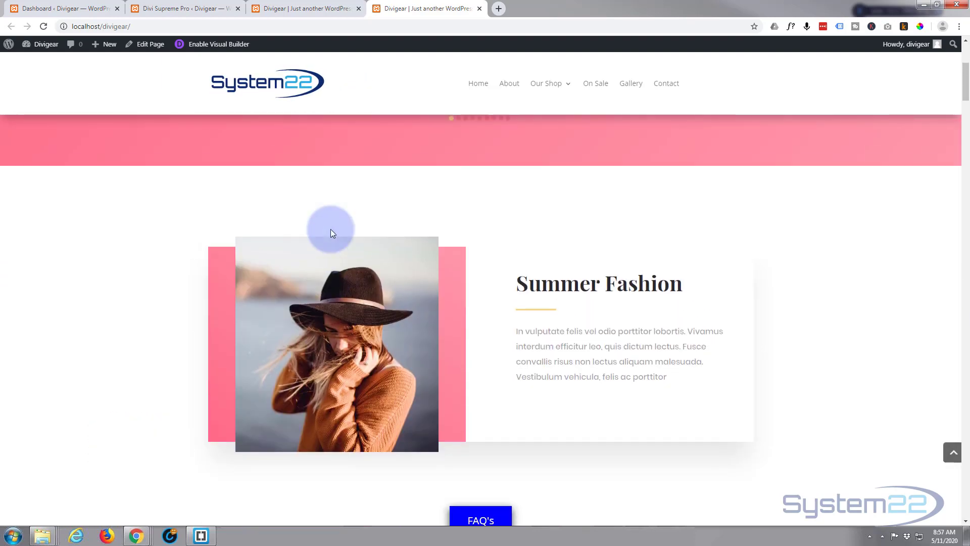
{"action": "scroll", "coordinate": [331, 230], "scroll_direction": "up", "scroll_amount": 5}
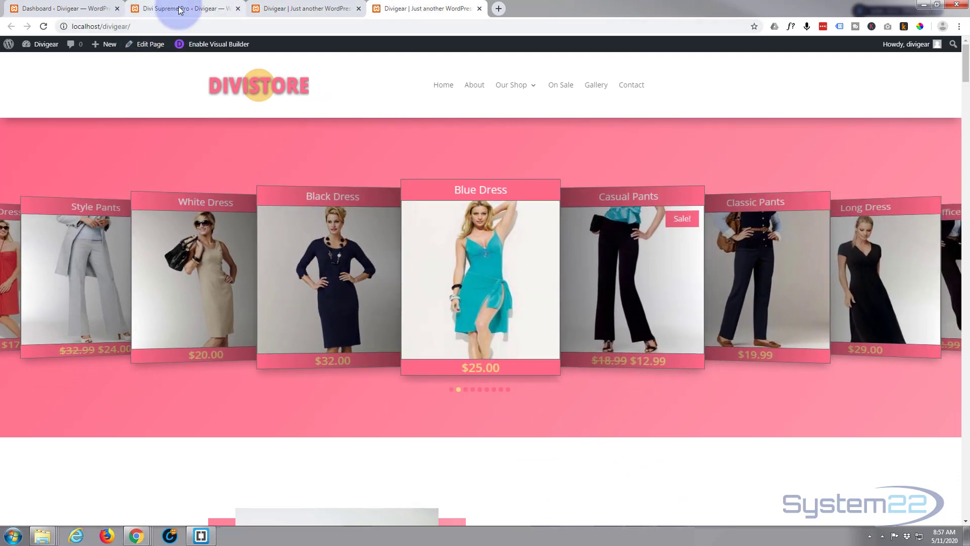
Step: Look through the Divi Supreme Pro General, Easy Theme Builder and Social Media settings, ending on Easy Theme Builder
{"action": "left_click", "coordinate": [180, 8]}
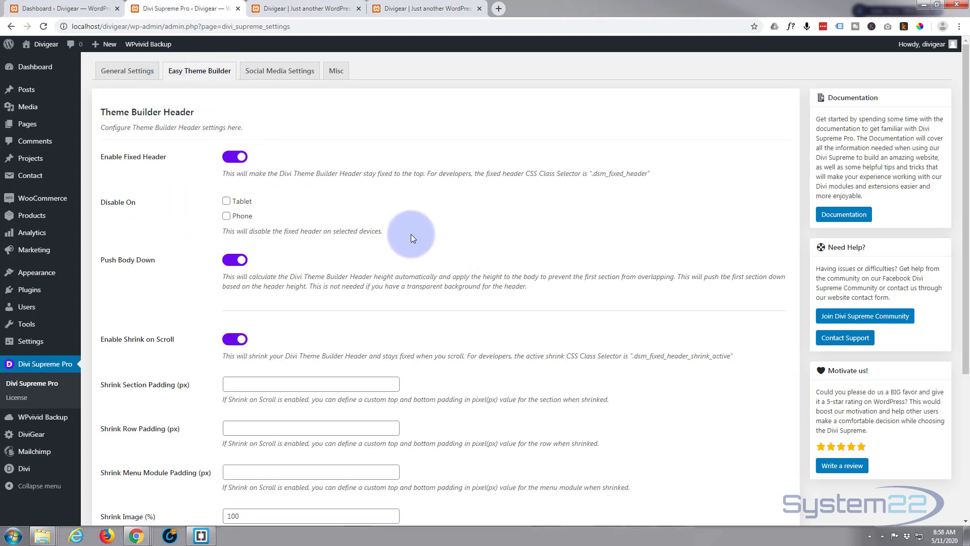
{"action": "left_click", "coordinate": [42, 365]}
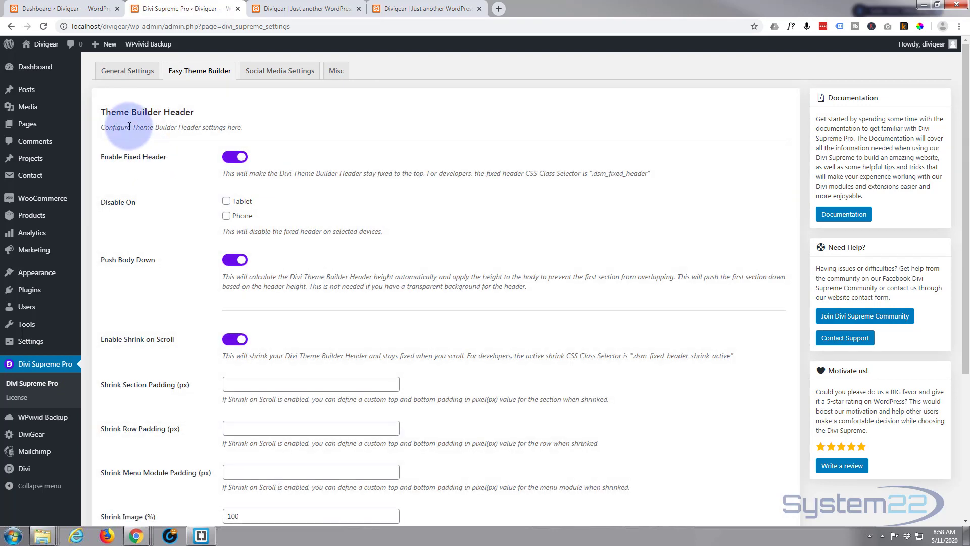
{"action": "left_click", "coordinate": [120, 75]}
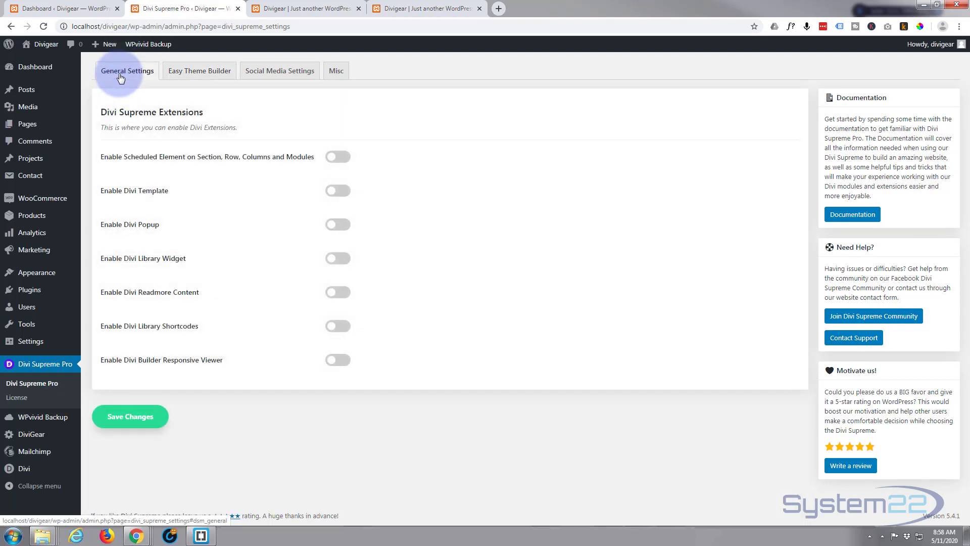
{"action": "left_click", "coordinate": [187, 74]}
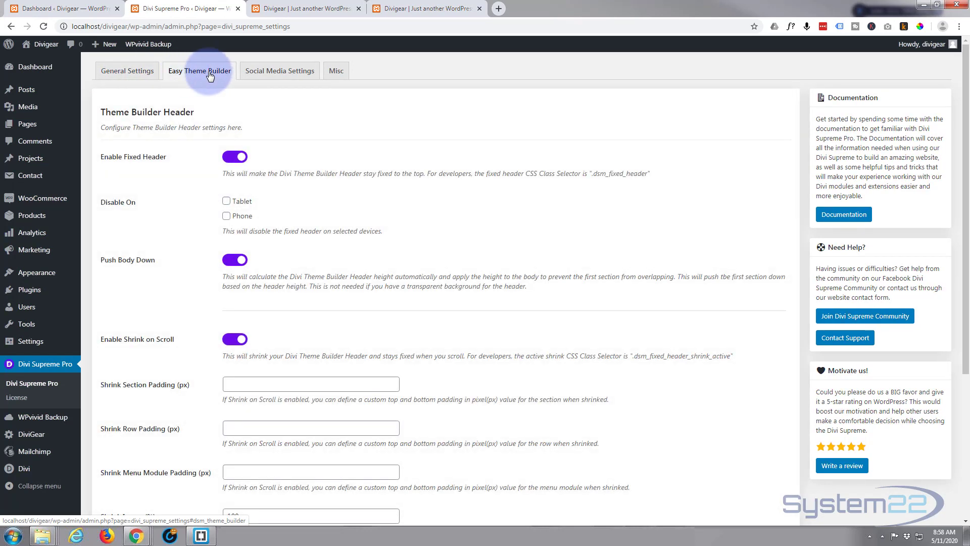
{"action": "left_click", "coordinate": [270, 75]}
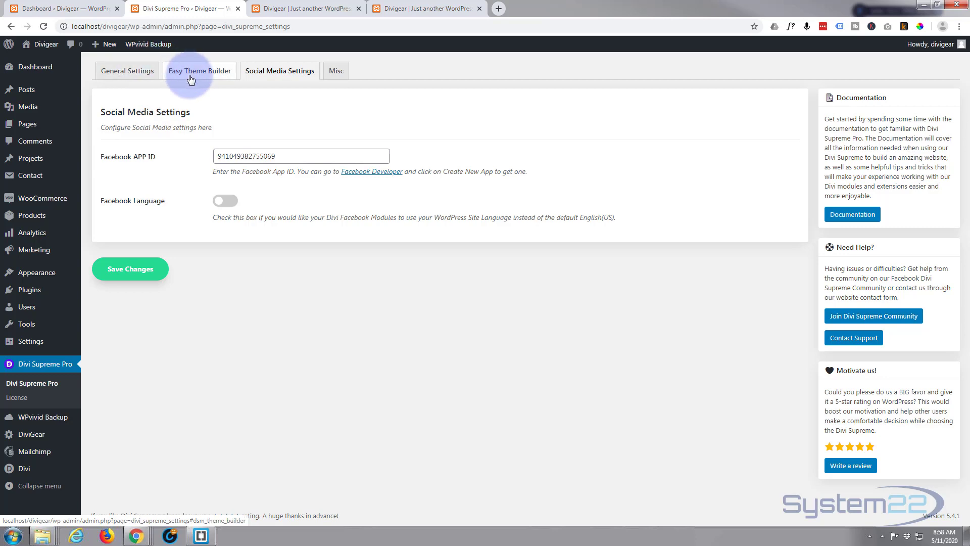
{"action": "left_click", "coordinate": [207, 74]}
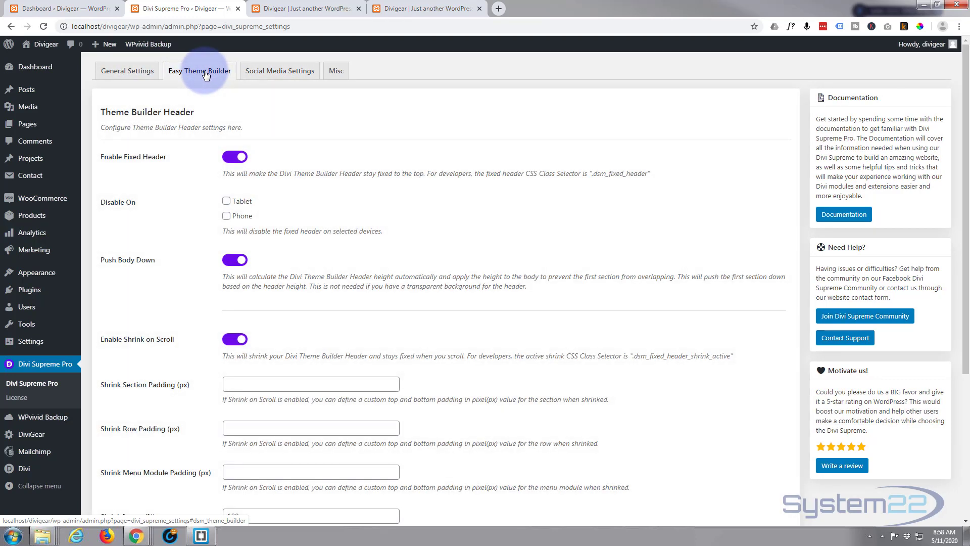
Step: Recheck the header on scroll in the last store page, close that page, and check the header on the remaining one
{"action": "left_click", "coordinate": [427, 11]}
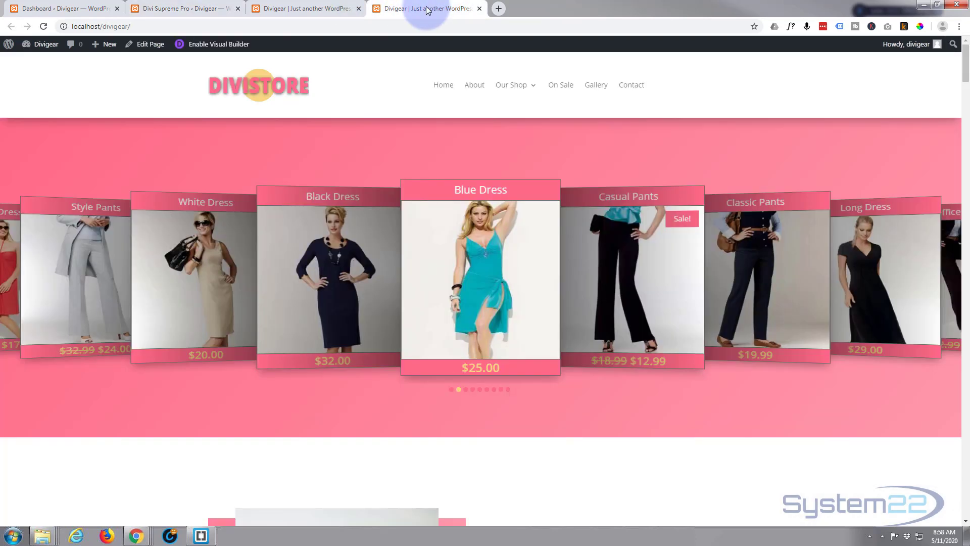
{"action": "scroll", "coordinate": [341, 179], "scroll_direction": "down", "scroll_amount": 5}
{"action": "scroll", "coordinate": [342, 180], "scroll_direction": "up", "scroll_amount": 5}
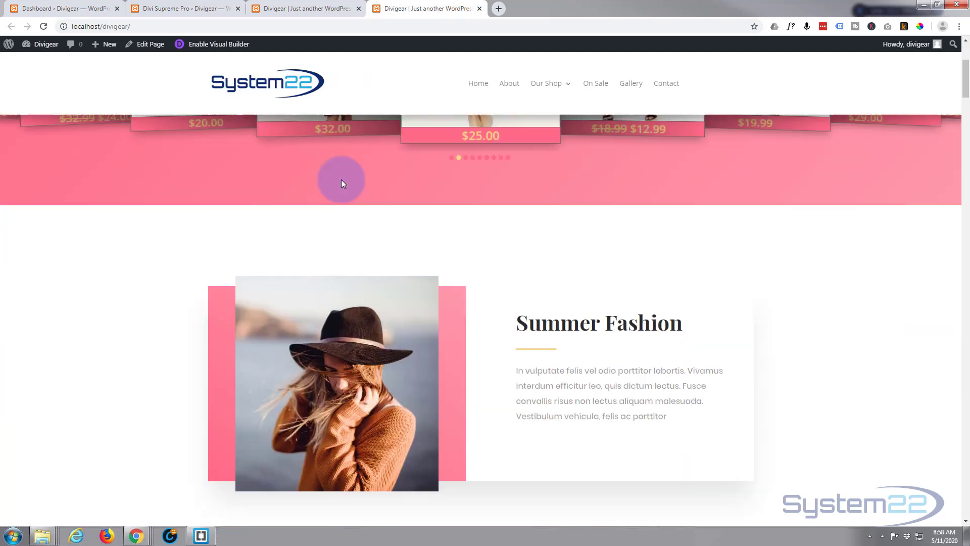
{"action": "left_click", "coordinate": [480, 9]}
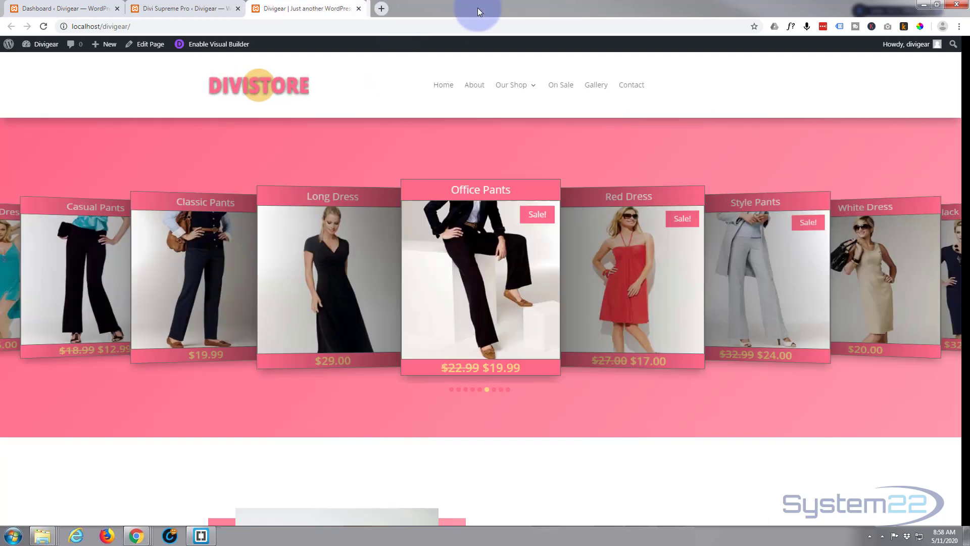
{"action": "scroll", "coordinate": [372, 207], "scroll_direction": "down", "scroll_amount": 5}
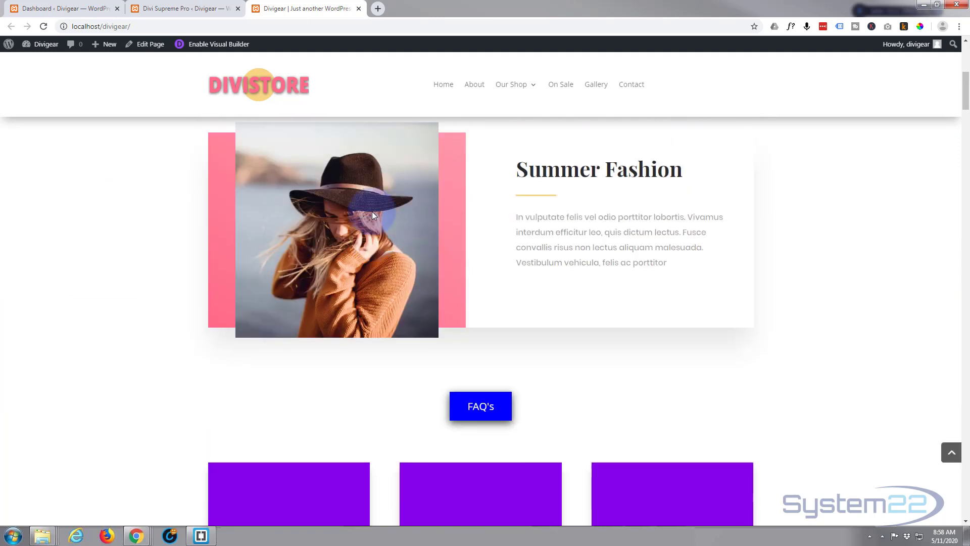
{"action": "scroll", "coordinate": [374, 213], "scroll_direction": "up", "scroll_amount": 5}
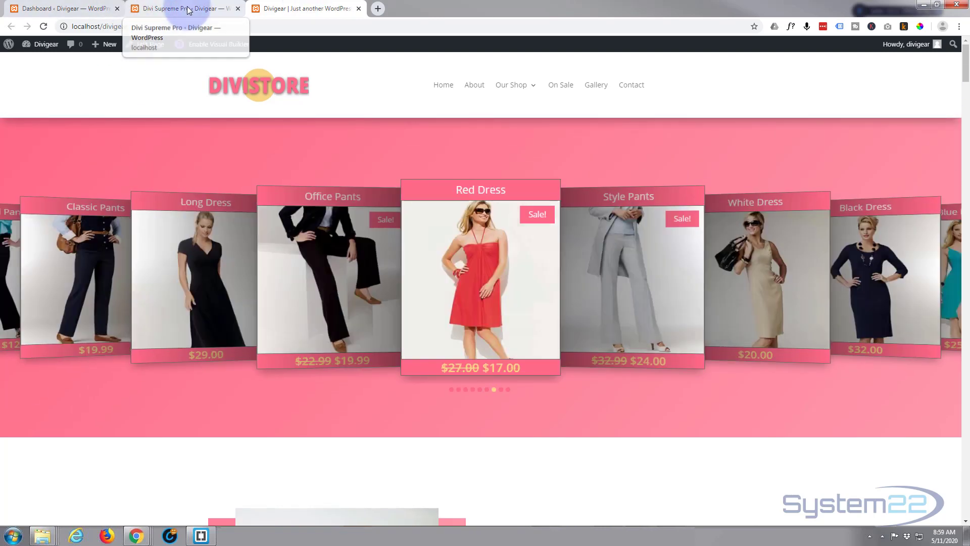
Step: Enable Shrink on Scroll for the theme builder header in the Divi Supreme Pro settings
{"action": "left_click", "coordinate": [187, 10]}
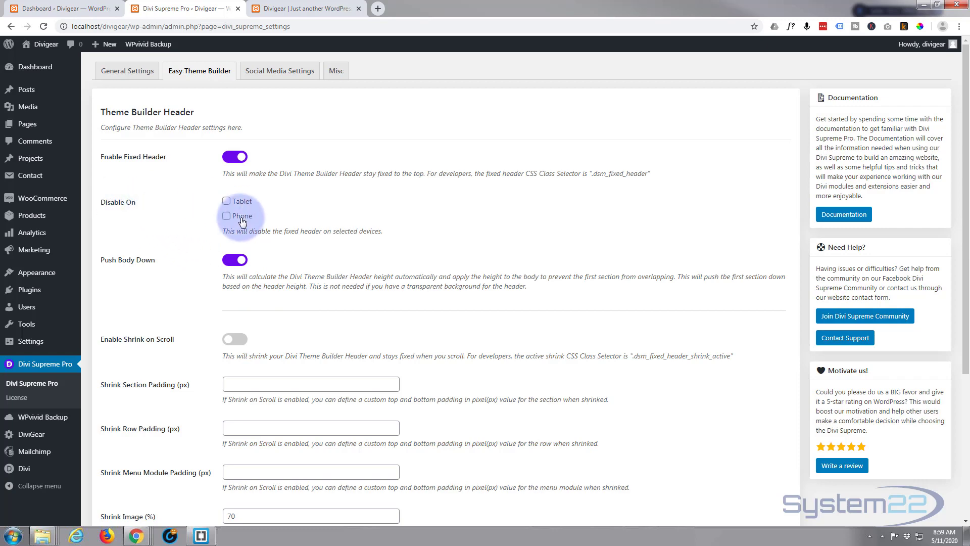
{"action": "scroll", "coordinate": [209, 263], "scroll_direction": "down", "scroll_amount": 1}
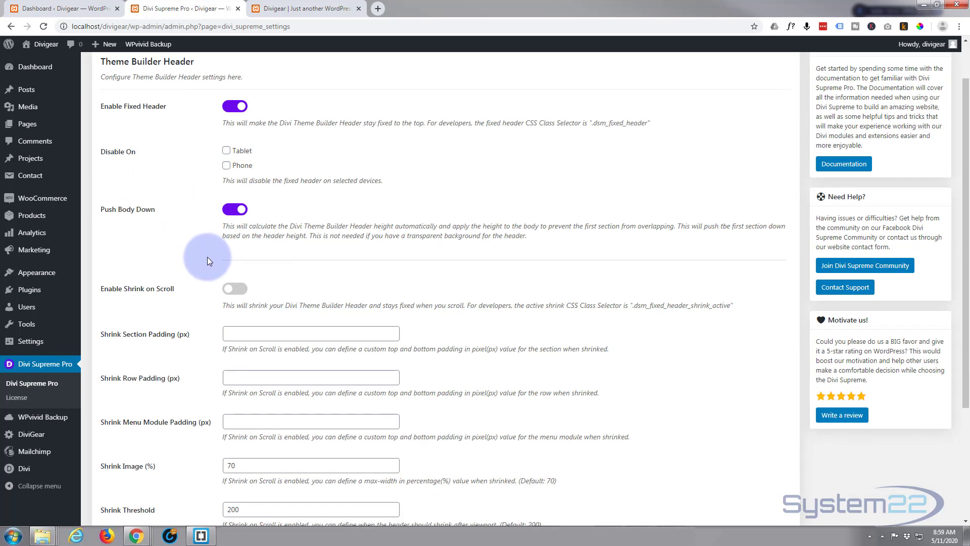
{"action": "scroll", "coordinate": [188, 211], "scroll_direction": "down", "scroll_amount": 2}
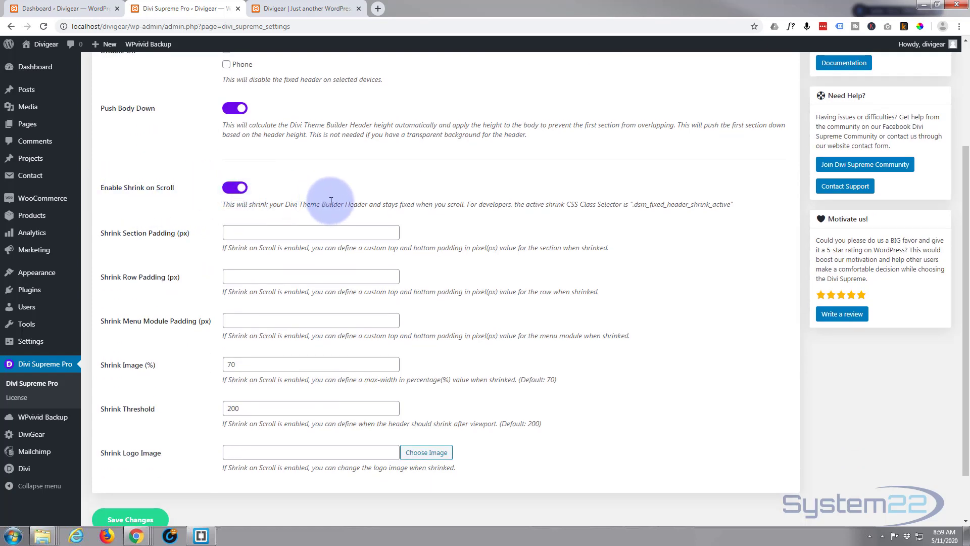
{"action": "scroll", "coordinate": [331, 200], "scroll_direction": "down", "scroll_amount": 1}
{"action": "scroll", "coordinate": [331, 200], "scroll_direction": "up", "scroll_amount": 4}
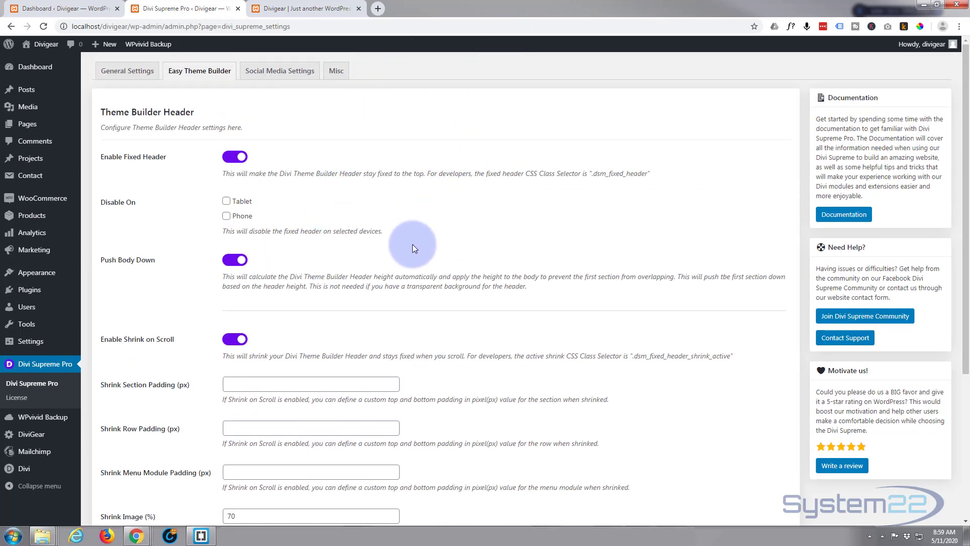
Step: Set the header's Shrink Image value to 50 percent
{"action": "scroll", "coordinate": [414, 244], "scroll_direction": "down", "scroll_amount": 3}
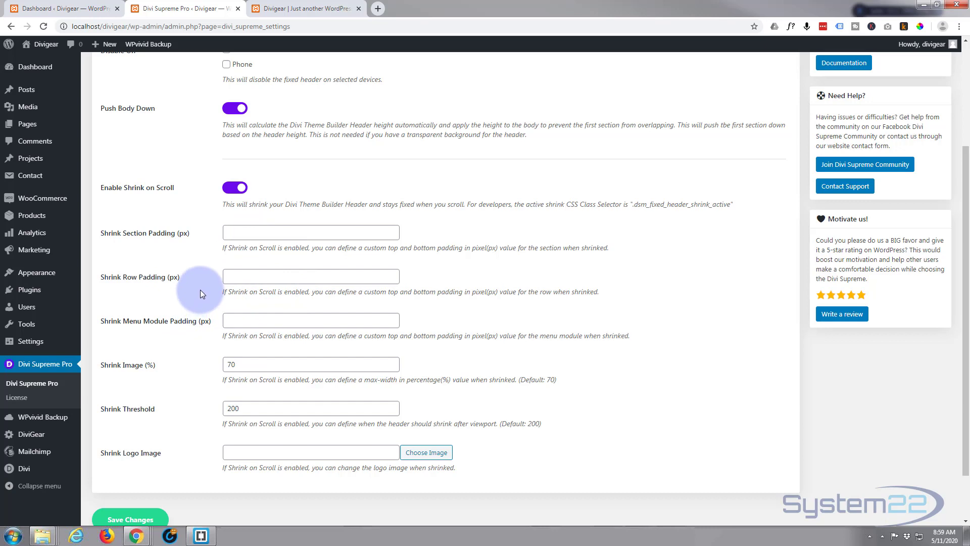
{"action": "scroll", "coordinate": [200, 291], "scroll_direction": "down", "scroll_amount": 1}
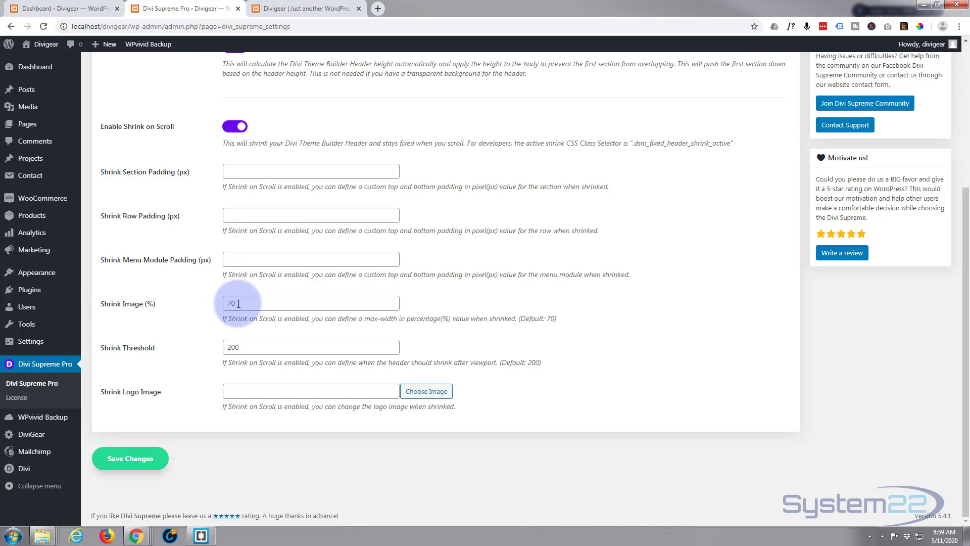
{"action": "left_click_drag", "start_coordinate": [239, 304], "coordinate": [213, 308]}
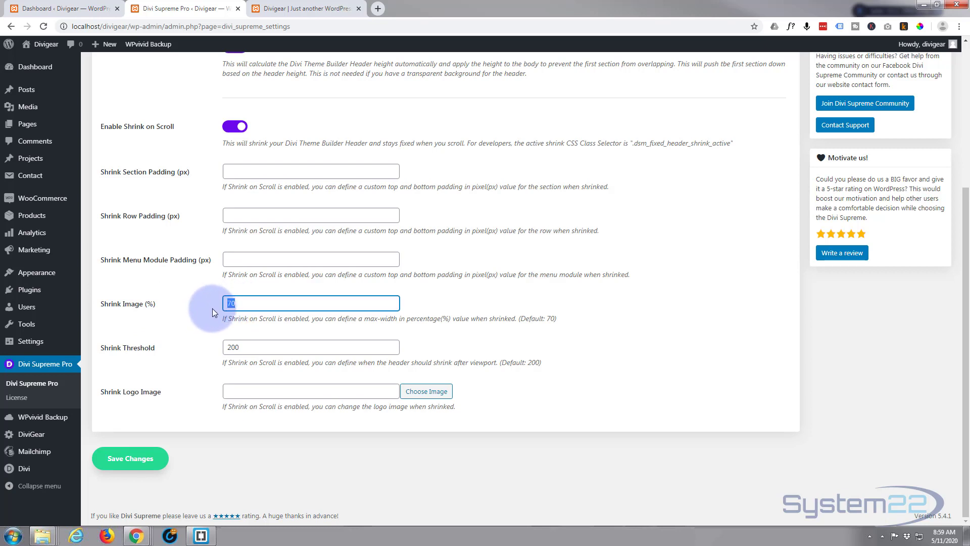
{"action": "left_click", "coordinate": [186, 289]}
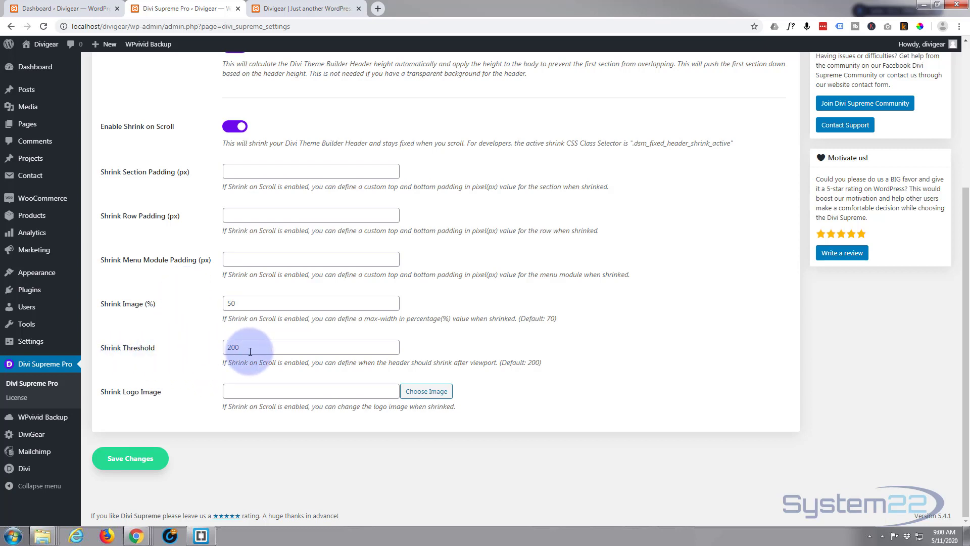
{"action": "scroll", "coordinate": [474, 192], "scroll_direction": "up", "scroll_amount": 3}
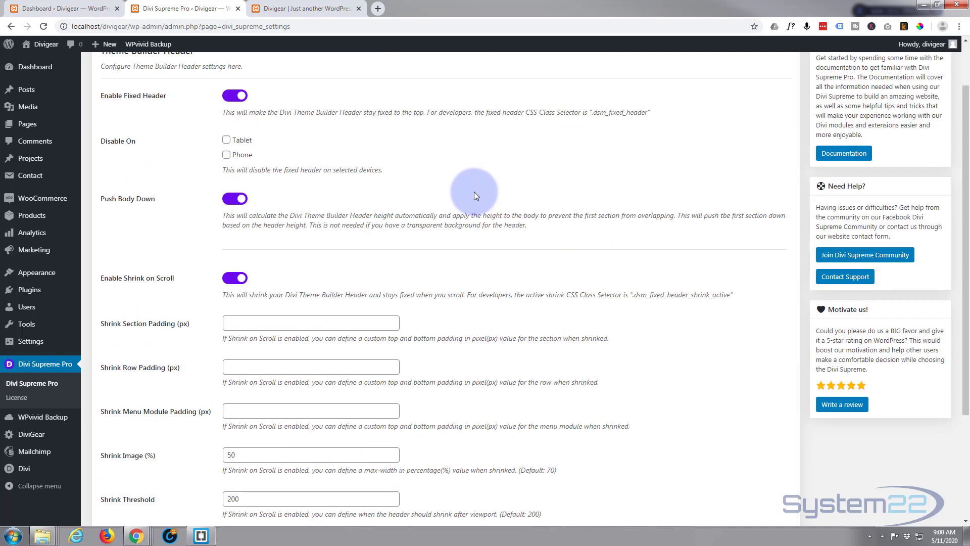
{"action": "scroll", "coordinate": [473, 192], "scroll_direction": "down", "scroll_amount": 3}
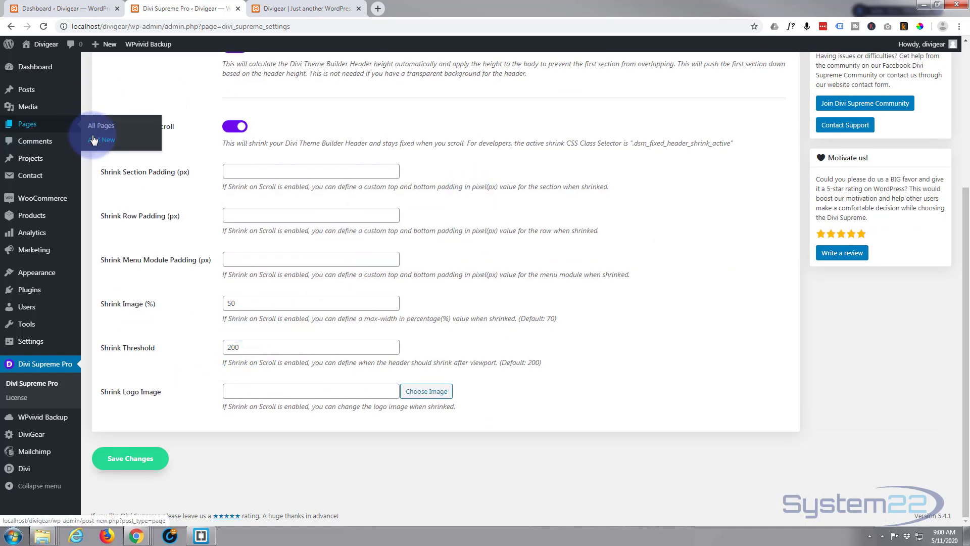
{"action": "mouse_move", "coordinate": [91, 172]}
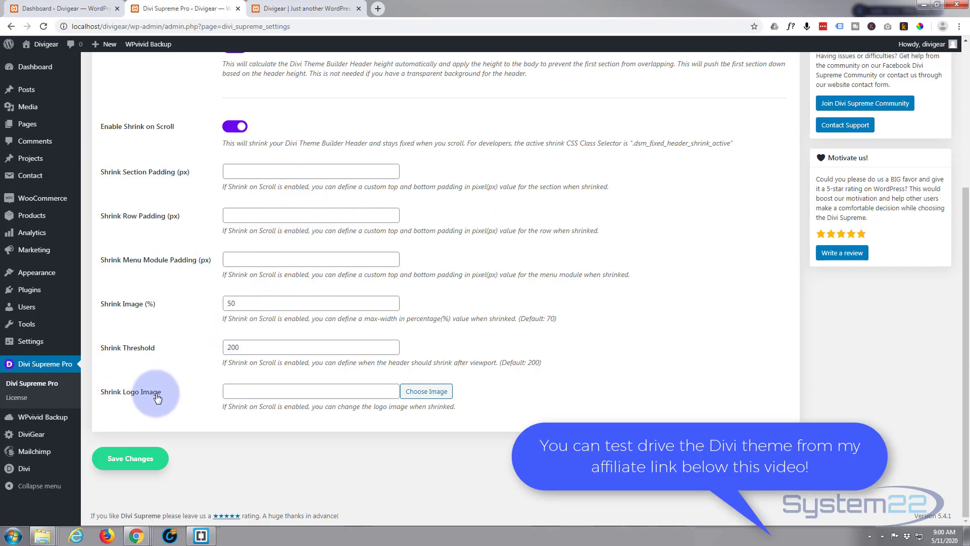
Step: Choose system22-ng-100.png from the media library as the Shrink Logo Image and save the changes
{"action": "left_click", "coordinate": [439, 397]}
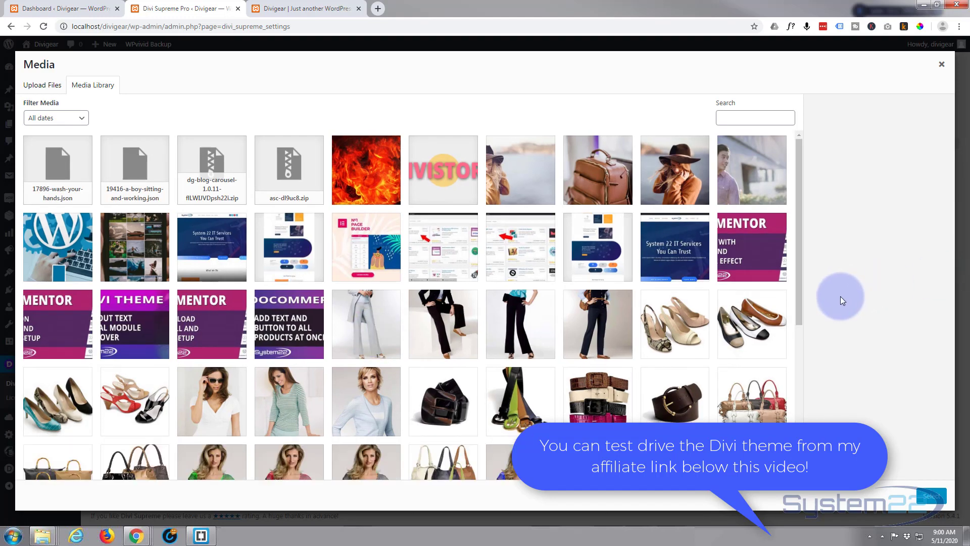
{"action": "scroll", "coordinate": [747, 301], "scroll_direction": "down", "scroll_amount": 5}
{"action": "scroll", "coordinate": [747, 301], "scroll_direction": "down", "scroll_amount": 6}
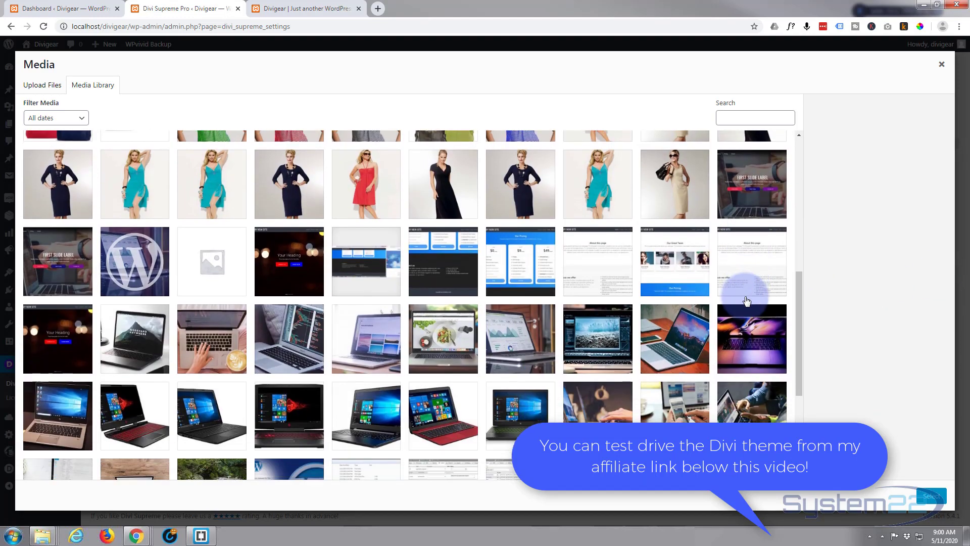
{"action": "scroll", "coordinate": [747, 301], "scroll_direction": "down", "scroll_amount": 6}
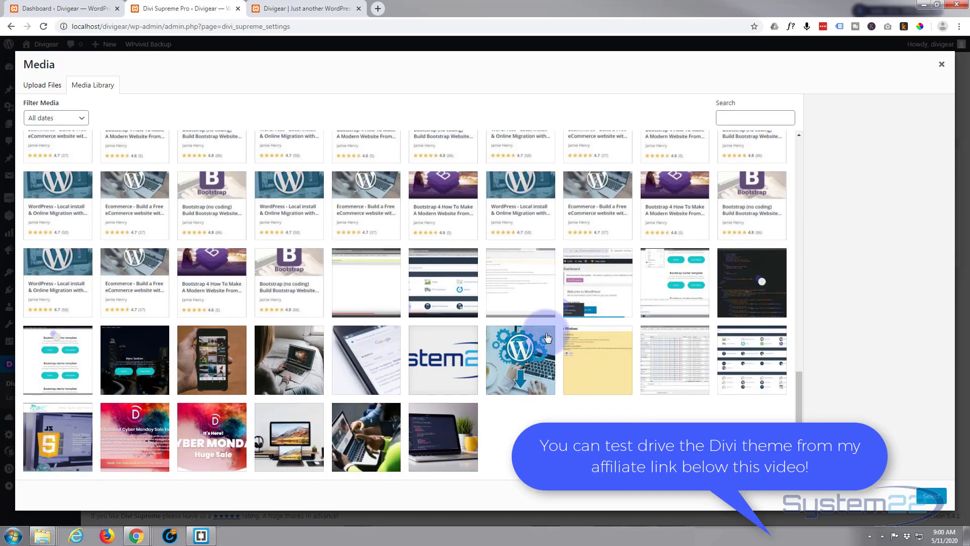
{"action": "left_click", "coordinate": [438, 364]}
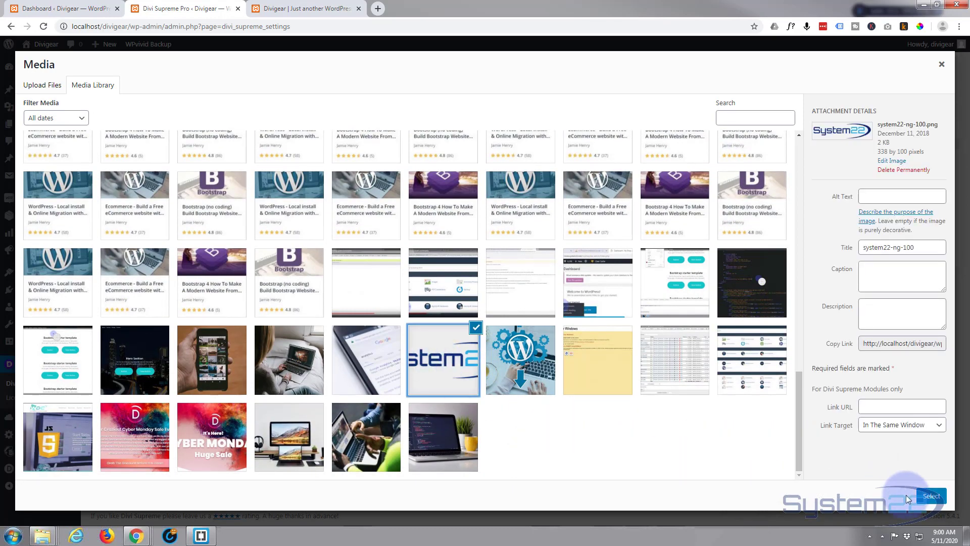
{"action": "left_click", "coordinate": [926, 500]}
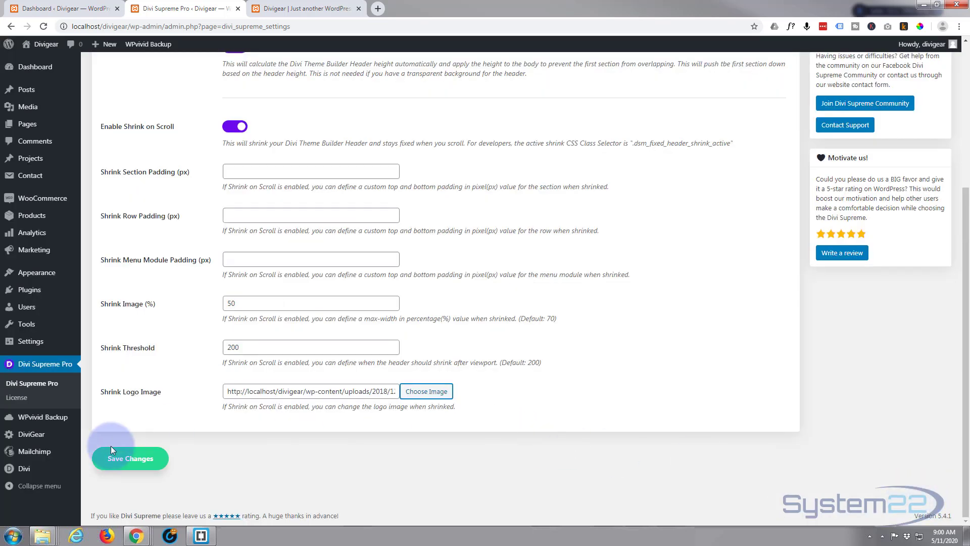
{"action": "left_click", "coordinate": [126, 465]}
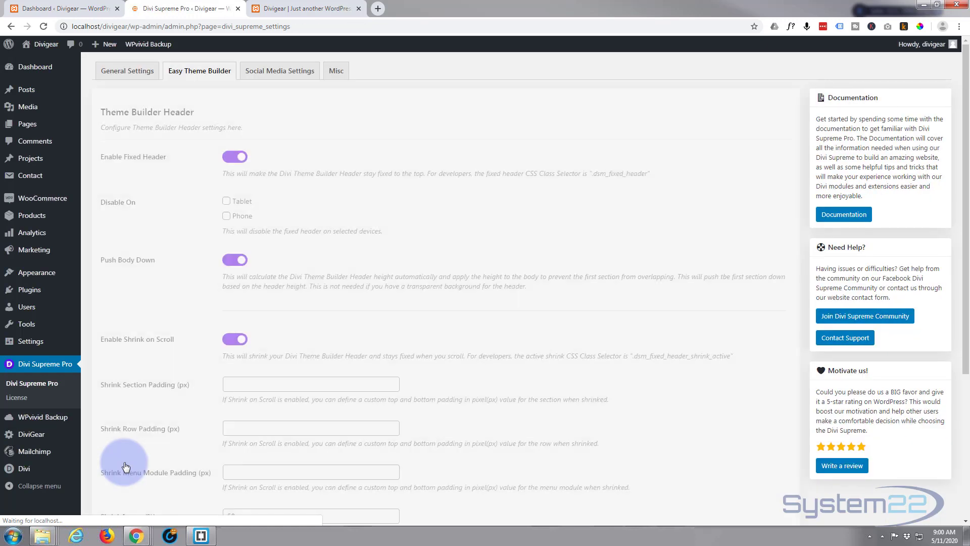
Step: Switch to the store page and check the header while moving past the FAQ's button and back
{"action": "left_click", "coordinate": [311, 8]}
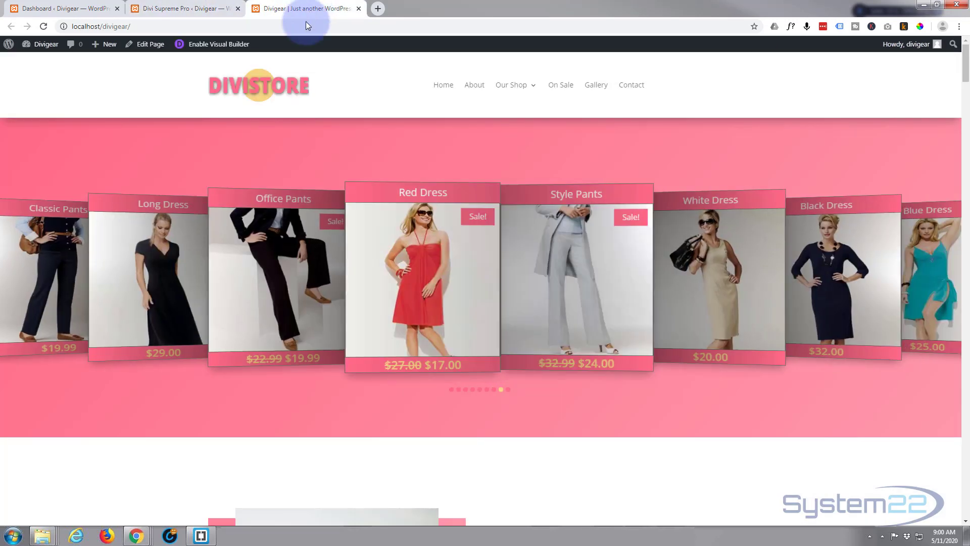
{"action": "scroll", "coordinate": [242, 220], "scroll_direction": "down", "scroll_amount": 5}
{"action": "scroll", "coordinate": [242, 220], "scroll_direction": "down", "scroll_amount": 3}
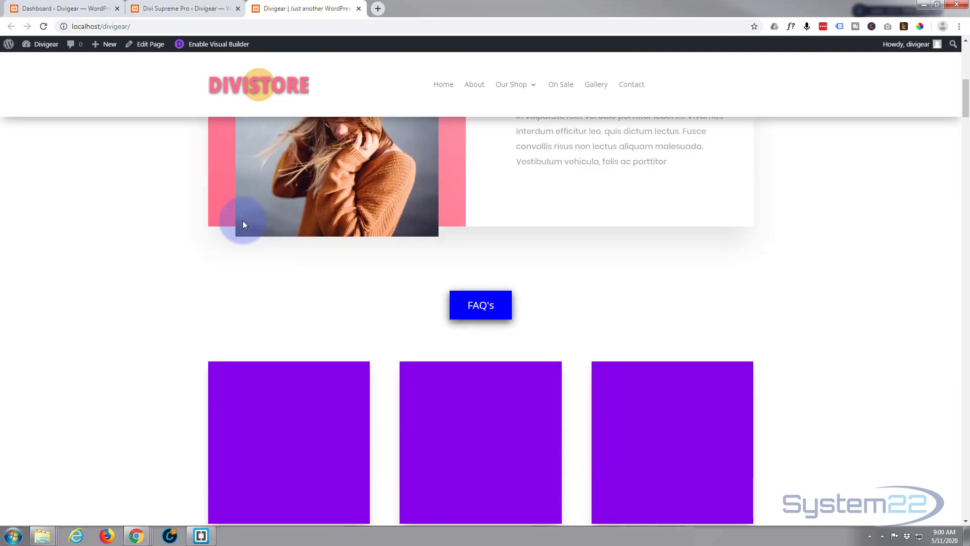
{"action": "scroll", "coordinate": [242, 220], "scroll_direction": "up", "scroll_amount": 9}
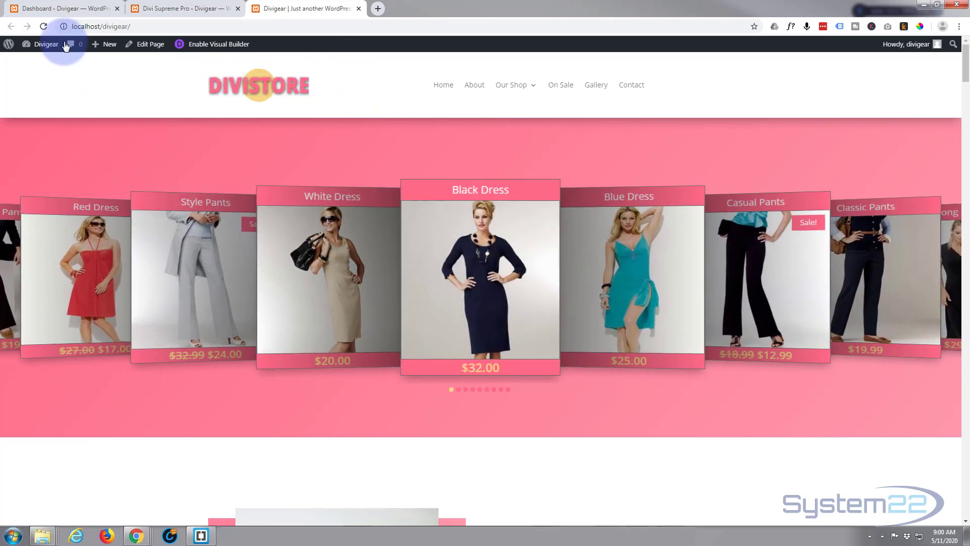
Step: Reload the store page and examine how the header and its logo change between the product carousel and the Summer Fashion section
{"action": "left_click", "coordinate": [43, 26]}
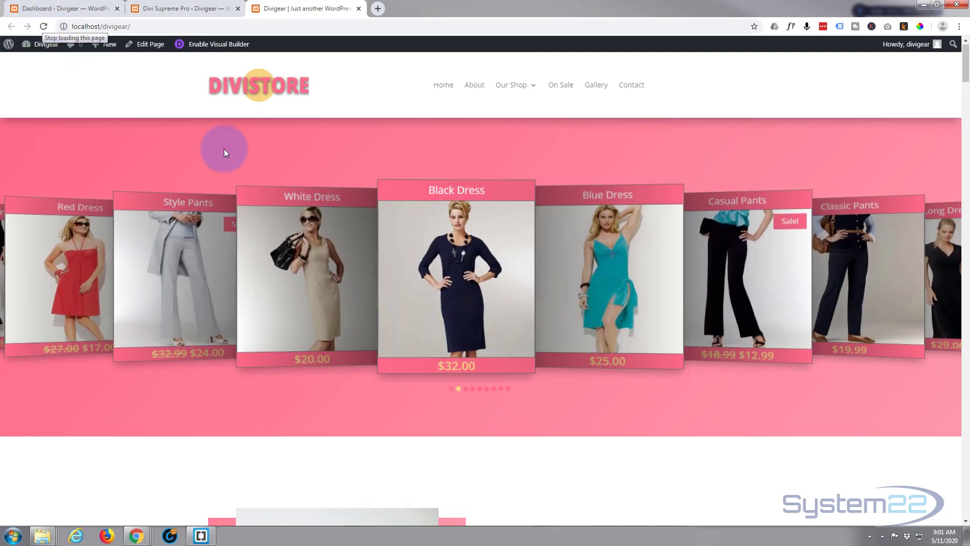
{"action": "scroll", "coordinate": [300, 179], "scroll_direction": "down", "scroll_amount": 5}
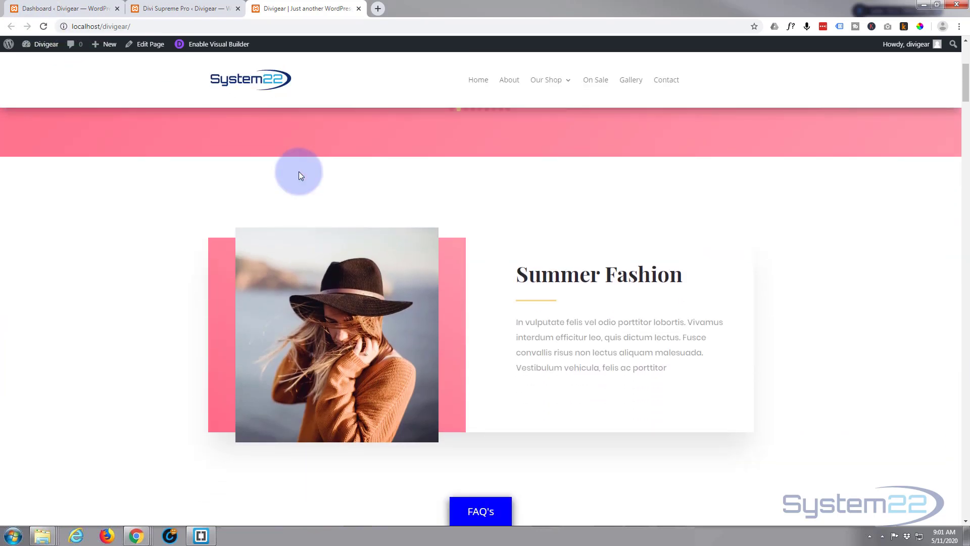
{"action": "scroll", "coordinate": [298, 176], "scroll_direction": "up", "scroll_amount": 5}
{"action": "scroll", "coordinate": [299, 176], "scroll_direction": "down", "scroll_amount": 5}
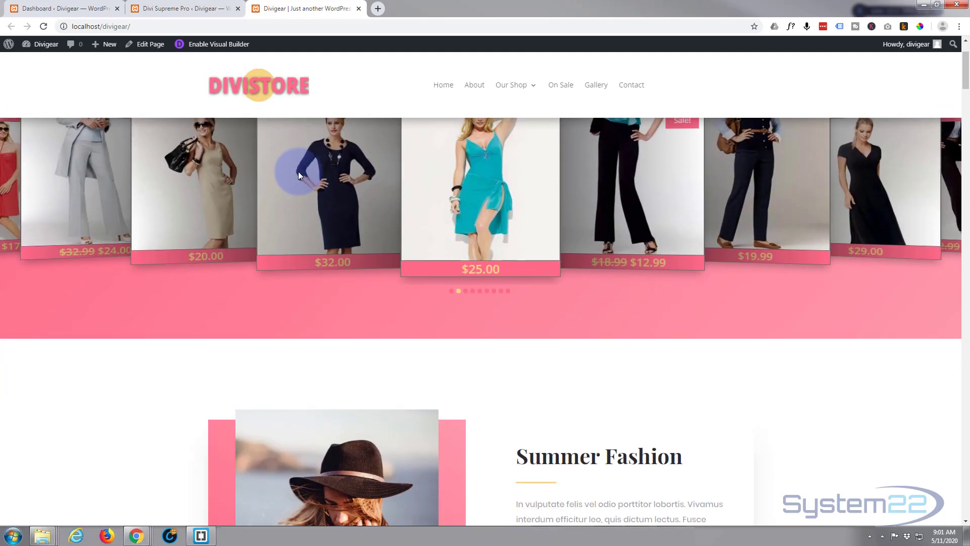
{"action": "scroll", "coordinate": [298, 171], "scroll_direction": "down", "scroll_amount": 1}
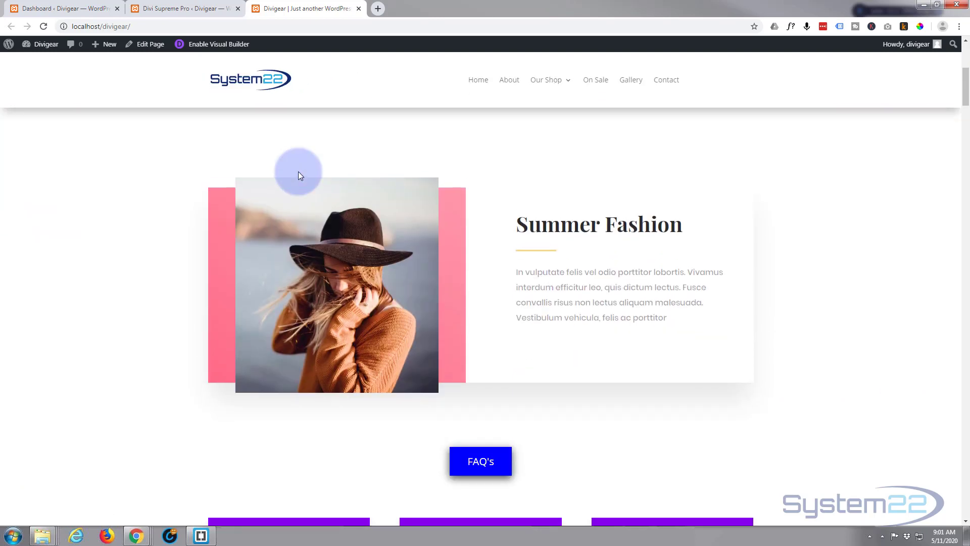
{"action": "scroll", "coordinate": [298, 172], "scroll_direction": "up", "scroll_amount": 2}
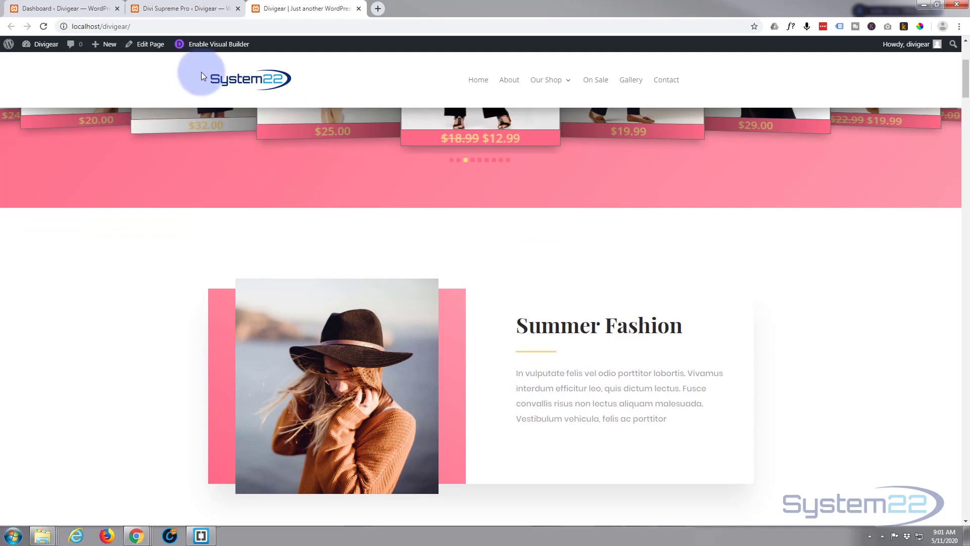
{"action": "scroll", "coordinate": [277, 165], "scroll_direction": "up", "scroll_amount": 4}
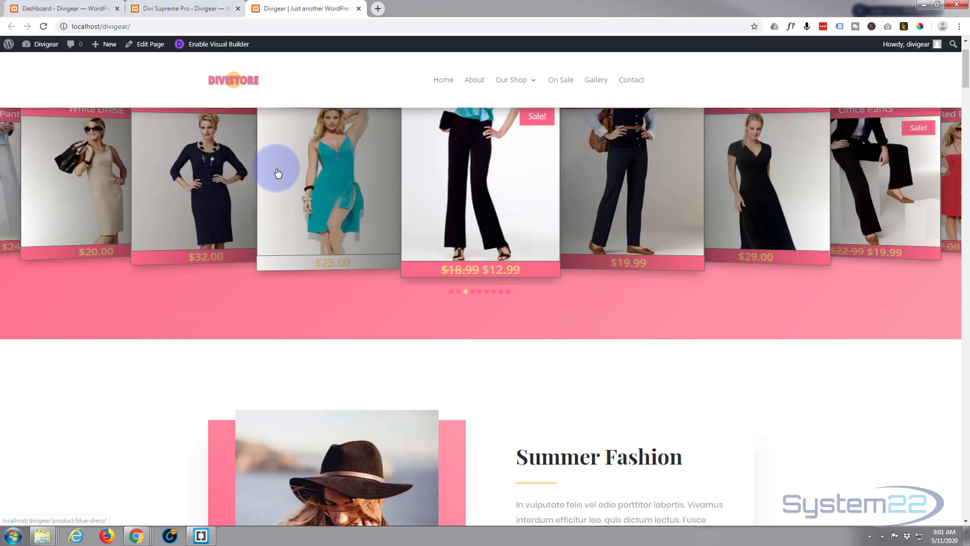
{"action": "scroll", "coordinate": [275, 169], "scroll_direction": "down", "scroll_amount": 8}
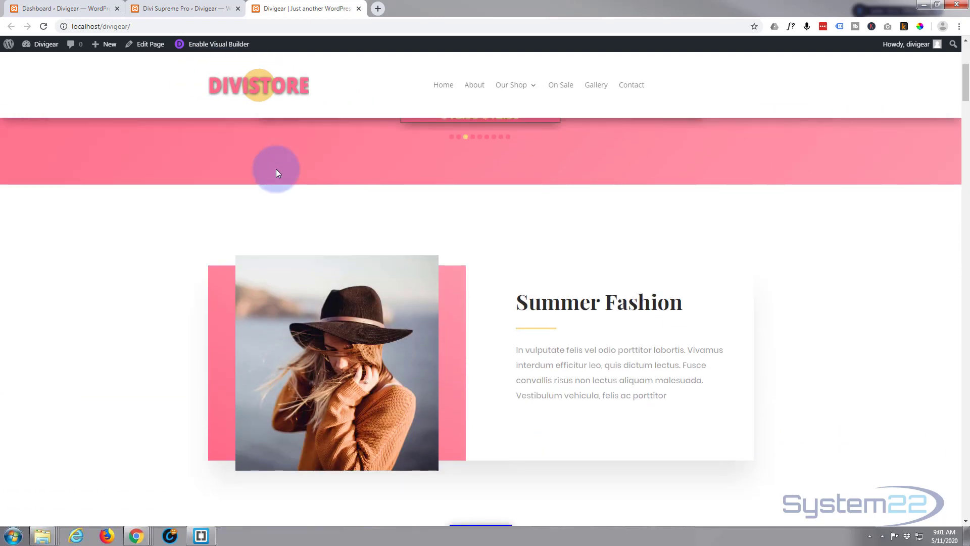
{"action": "scroll", "coordinate": [276, 169], "scroll_direction": "up", "scroll_amount": 8}
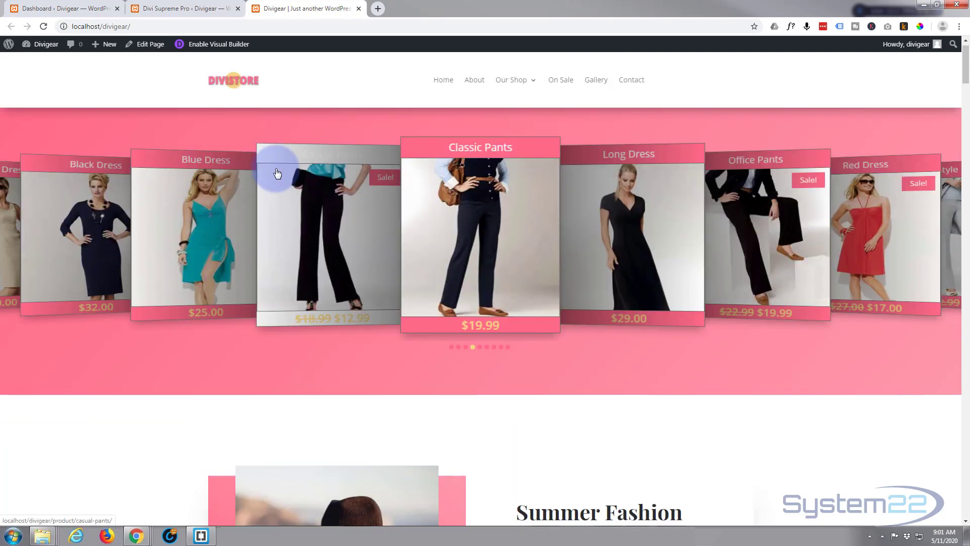
{"action": "scroll", "coordinate": [273, 164], "scroll_direction": "down", "scroll_amount": 5}
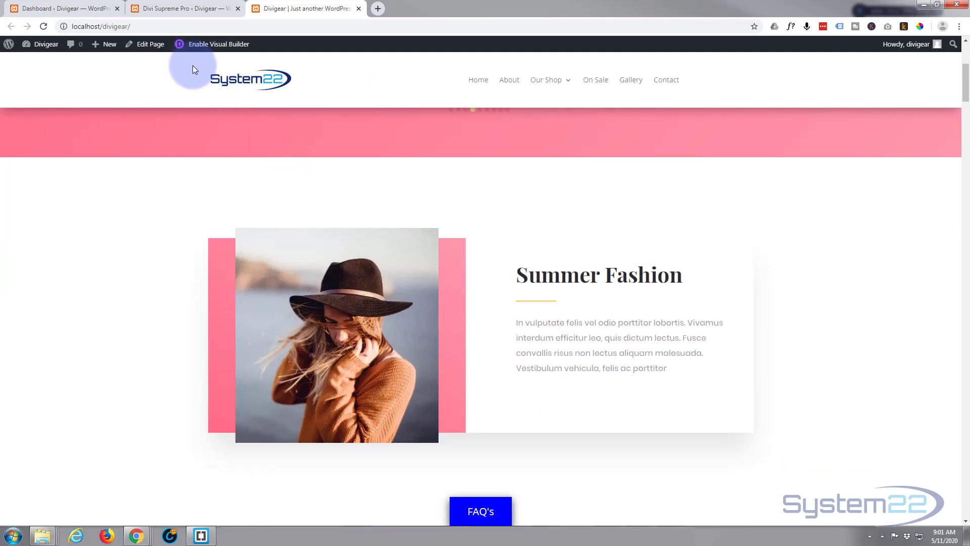
Step: Set the header's Shrink Image value to 100 percent in the Divi Supreme Pro settings and save the changes
{"action": "left_click", "coordinate": [165, 10]}
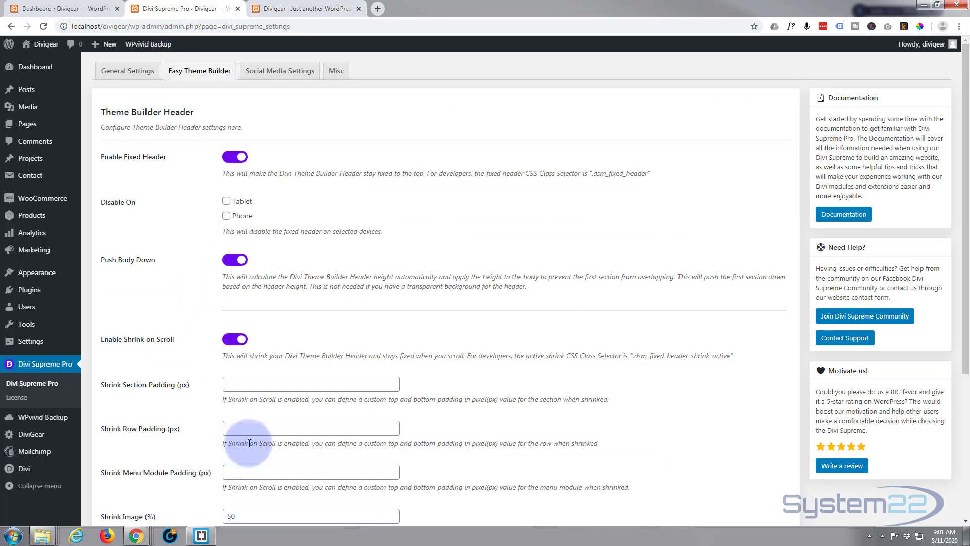
{"action": "scroll", "coordinate": [249, 443], "scroll_direction": "down", "scroll_amount": 4}
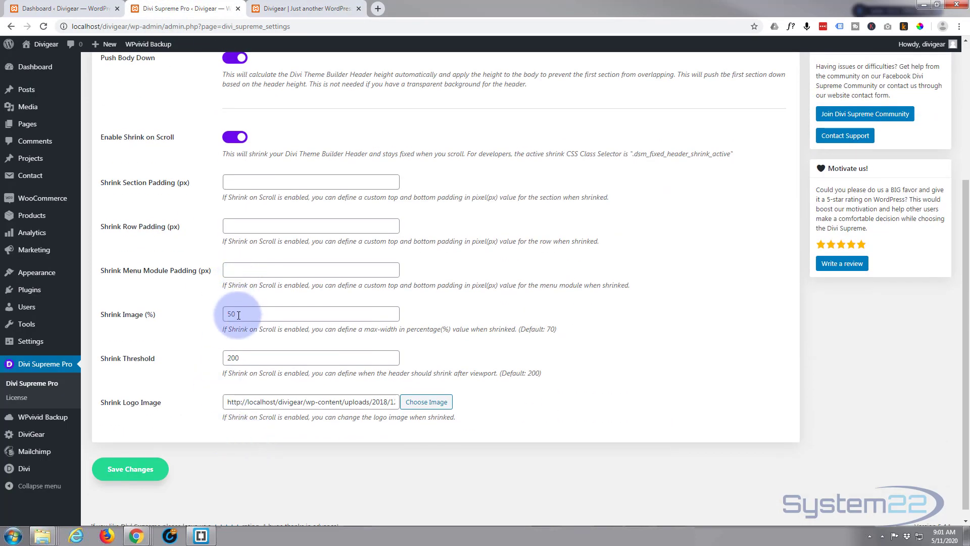
{"action": "left_click_drag", "start_coordinate": [239, 314], "coordinate": [198, 322]}
{"action": "type", "text": "1"}
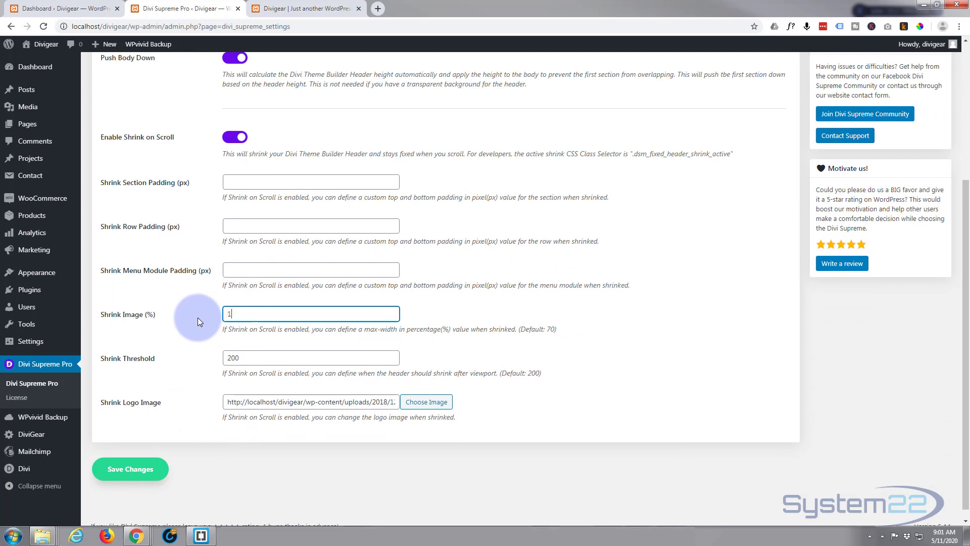
{"action": "type", "text": "00"}
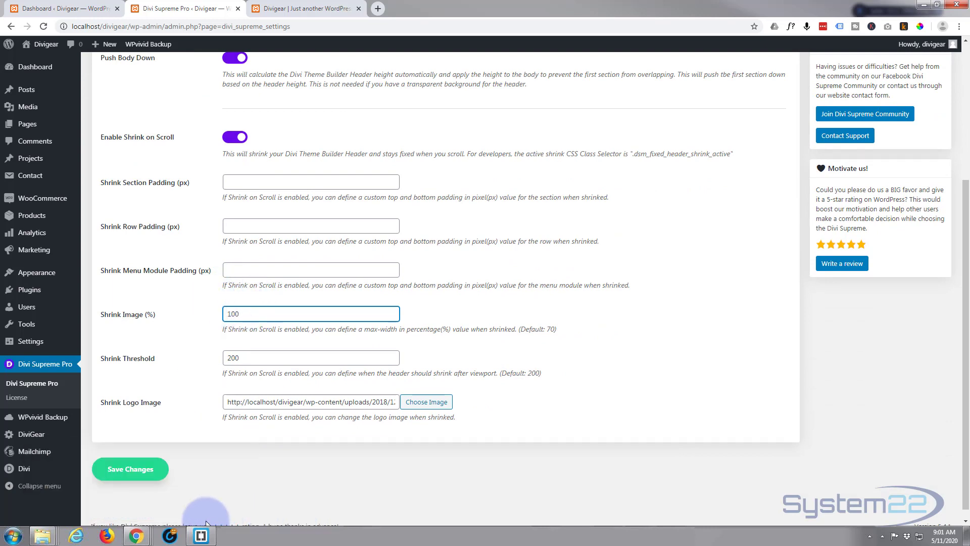
{"action": "left_click", "coordinate": [135, 469]}
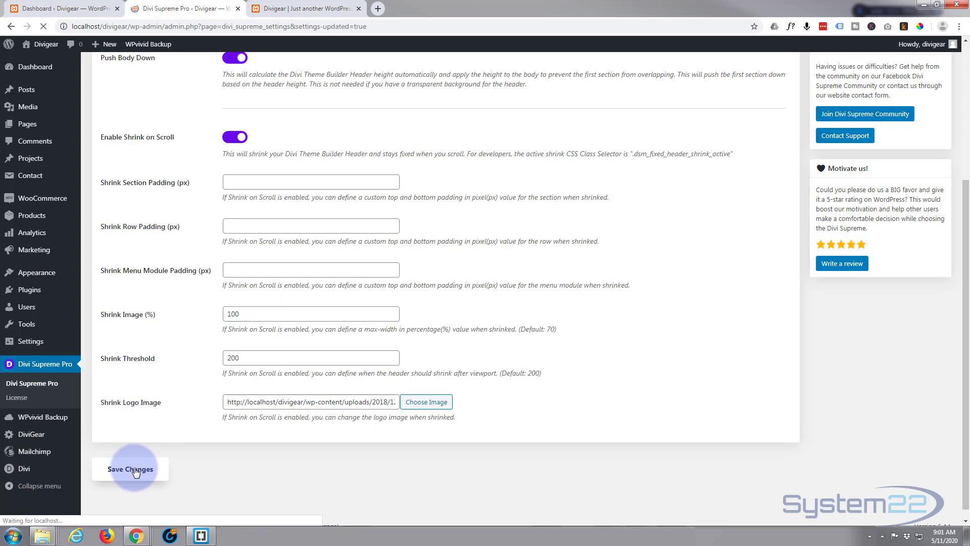
Step: Check the logo size and header height on scroll in the store page with the 100 percent Shrink Image setting
{"action": "left_click", "coordinate": [310, 8]}
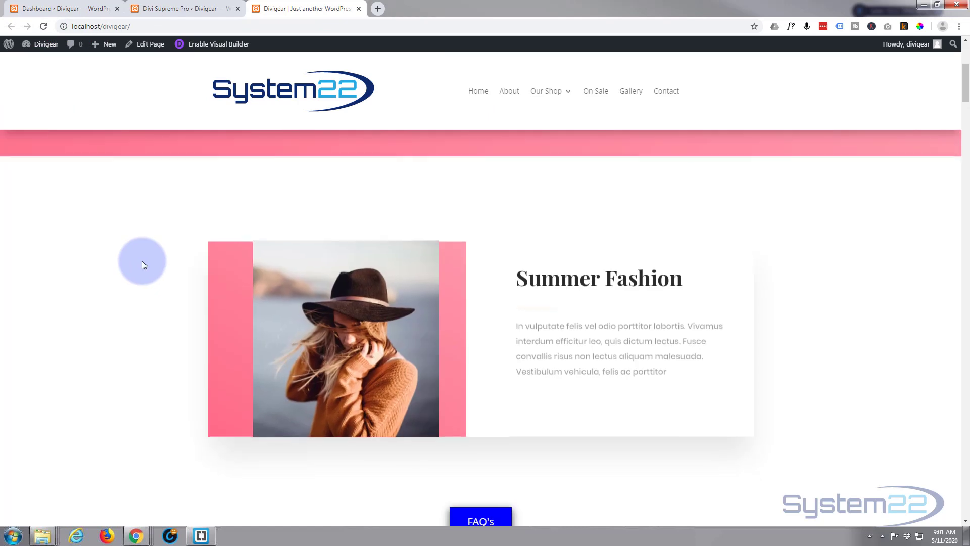
{"action": "scroll", "coordinate": [132, 253], "scroll_direction": "down", "scroll_amount": 7}
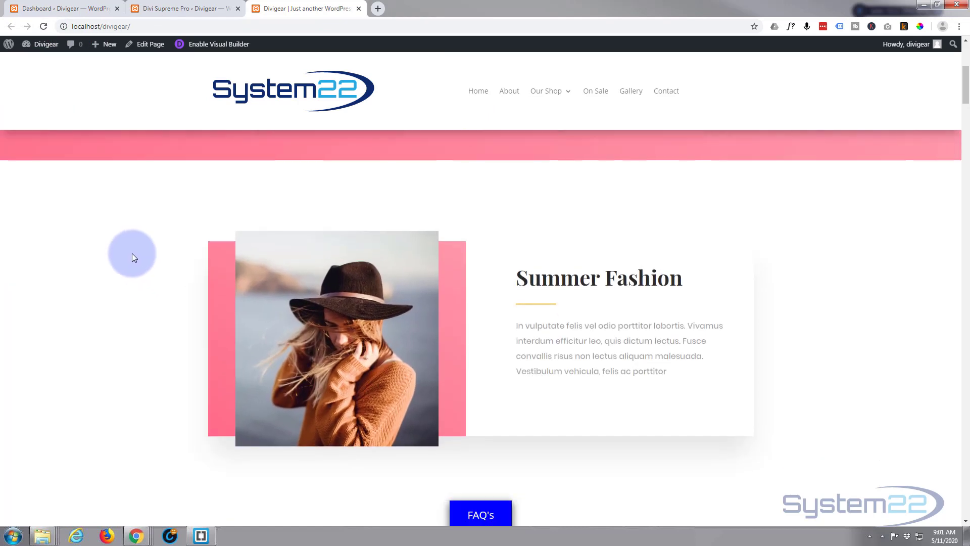
{"action": "scroll", "coordinate": [132, 254], "scroll_direction": "up", "scroll_amount": 5}
{"action": "scroll", "coordinate": [131, 257], "scroll_direction": "up", "scroll_amount": 6}
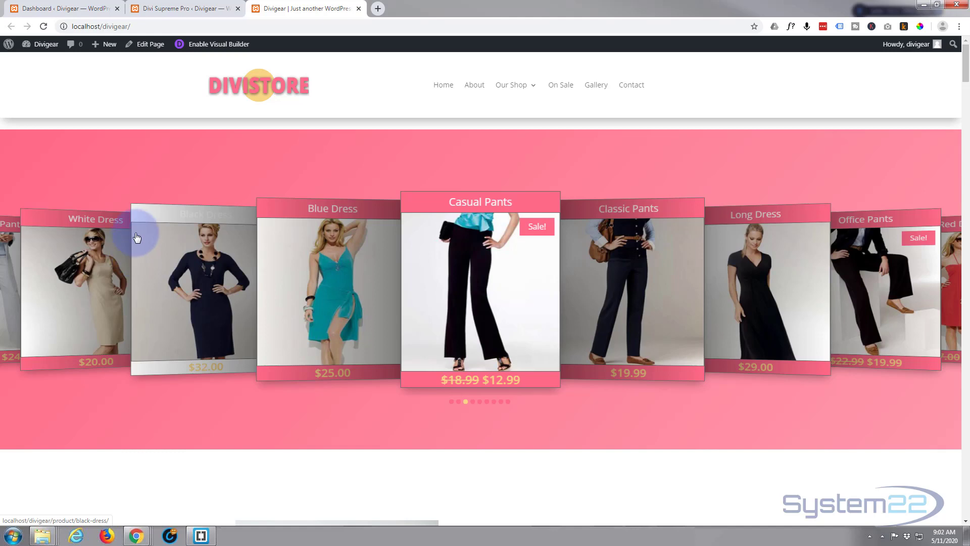
{"action": "scroll", "coordinate": [136, 238], "scroll_direction": "down", "scroll_amount": 1}
{"action": "scroll", "coordinate": [136, 237], "scroll_direction": "down", "scroll_amount": 2}
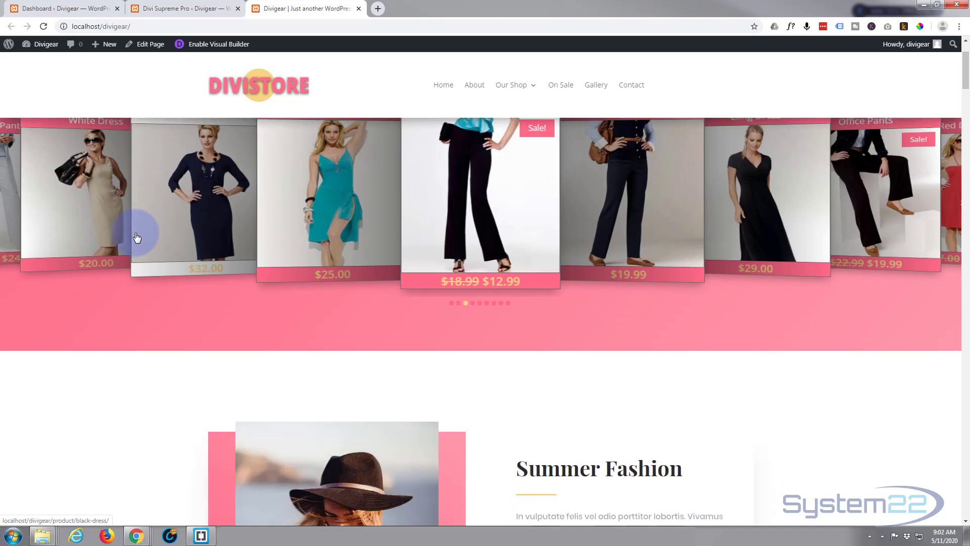
{"action": "scroll", "coordinate": [134, 233], "scroll_direction": "up", "scroll_amount": 2}
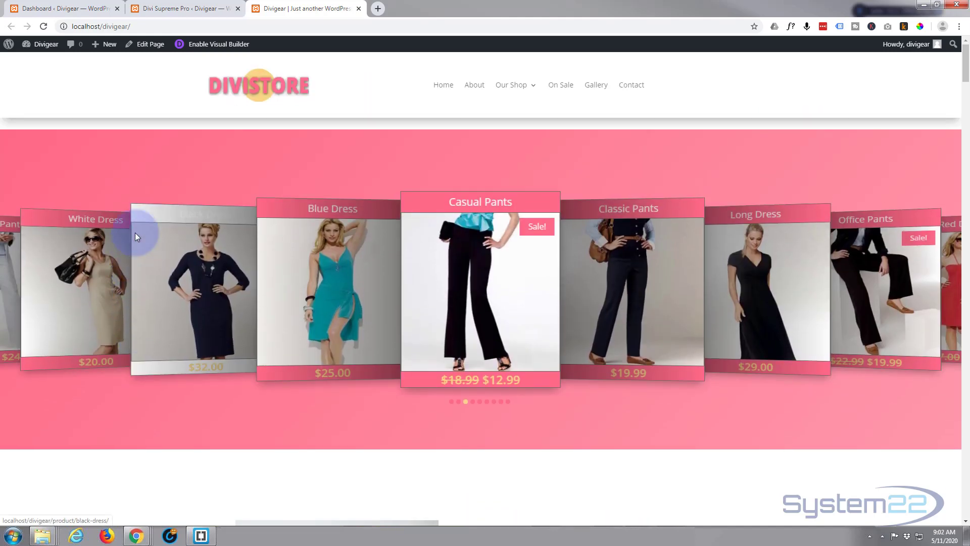
{"action": "scroll", "coordinate": [135, 233], "scroll_direction": "down", "scroll_amount": 4}
{"action": "scroll", "coordinate": [137, 237], "scroll_direction": "down", "scroll_amount": 1}
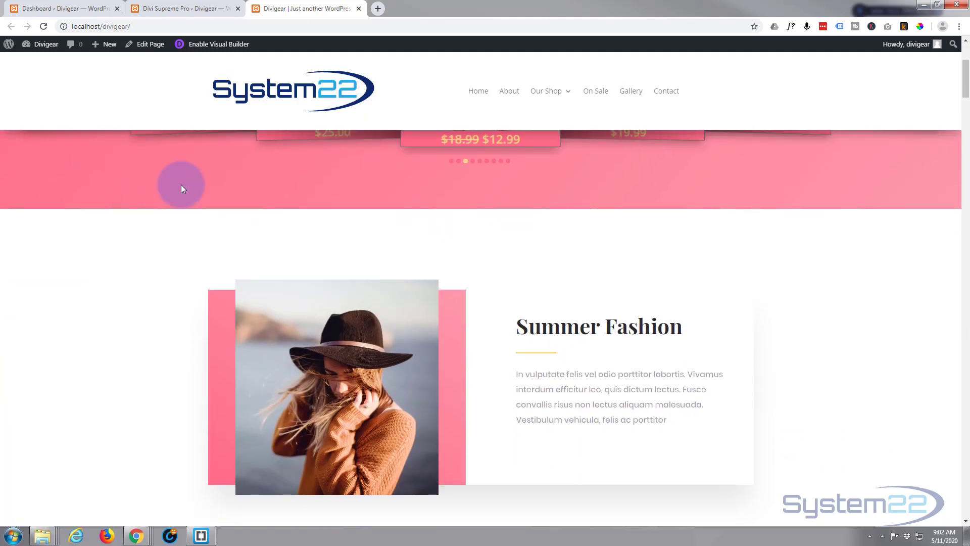
Step: Set the header's Shrink Image value to 70 percent in the Divi Supreme Pro settings and save the changes
{"action": "left_click", "coordinate": [174, 9]}
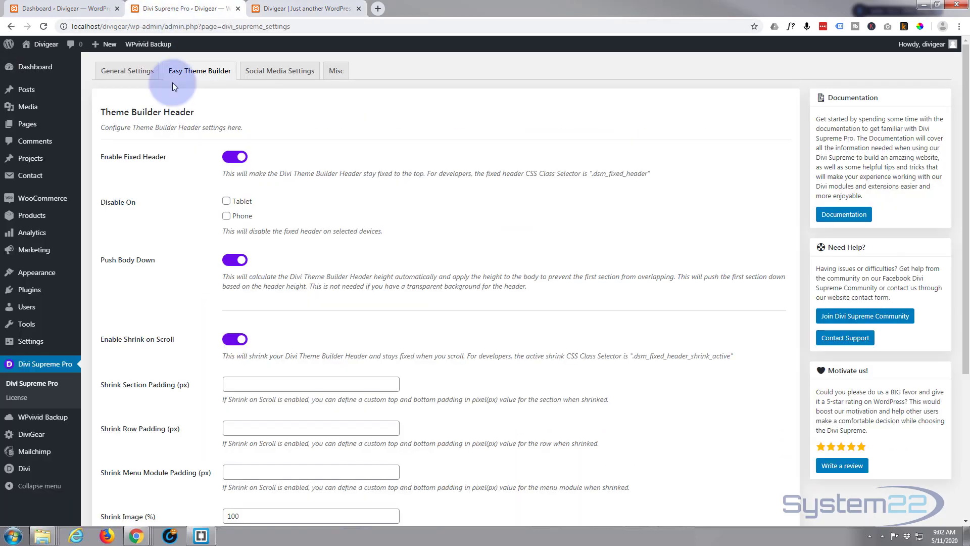
{"action": "scroll", "coordinate": [157, 478], "scroll_direction": "down", "scroll_amount": 4}
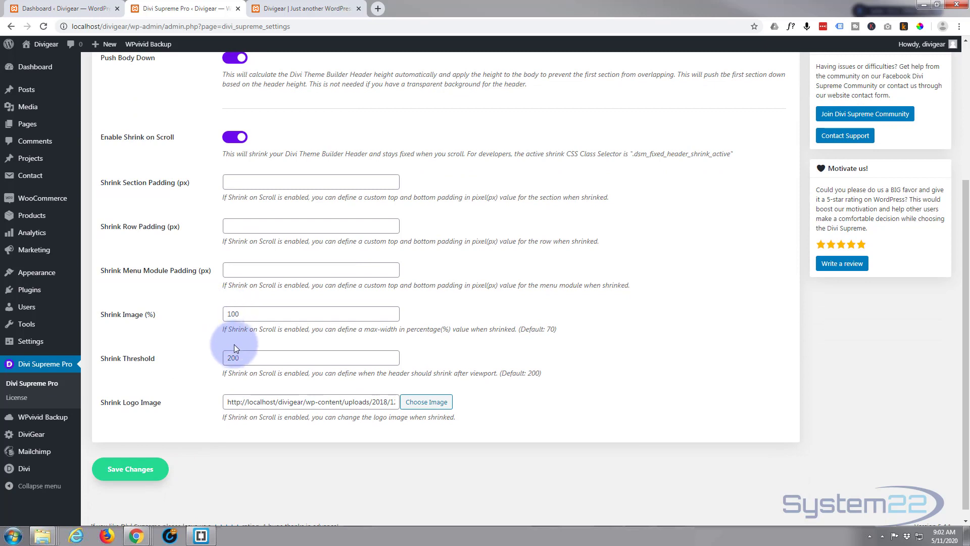
{"action": "left_click_drag", "start_coordinate": [243, 316], "coordinate": [218, 319]}
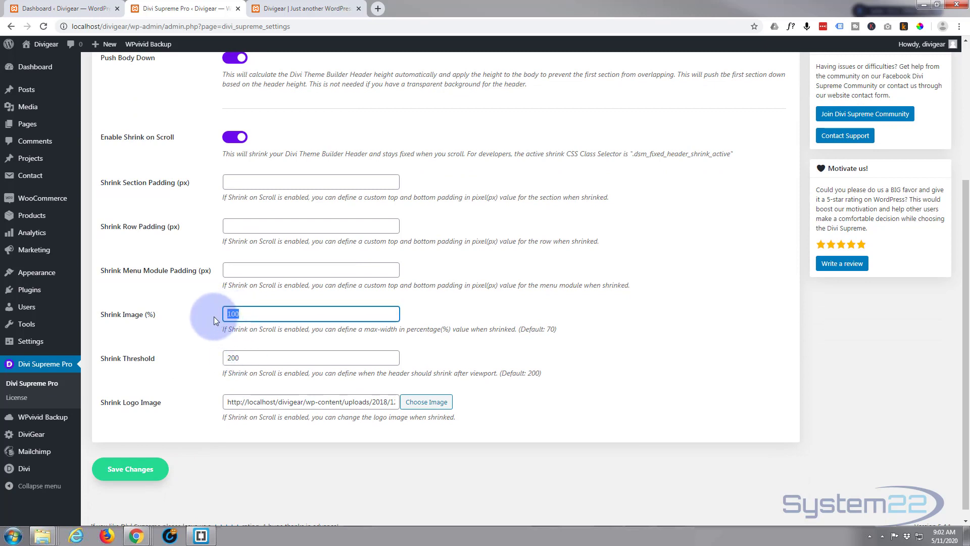
{"action": "type", "text": "70"}
{"action": "left_click", "coordinate": [130, 468]}
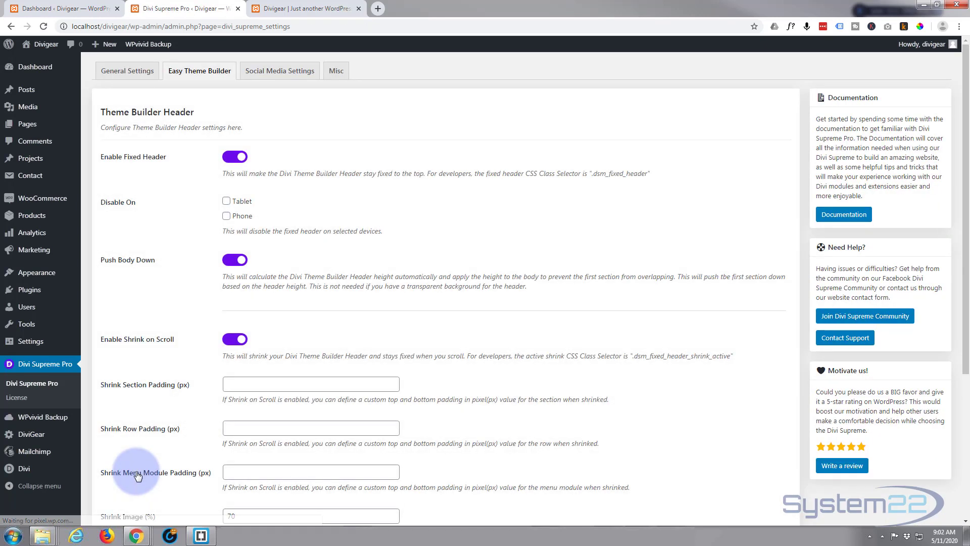
Step: Reload the store page and check the header's logo swap on scroll with the 70 percent Shrink Image setting
{"action": "left_click", "coordinate": [302, 9]}
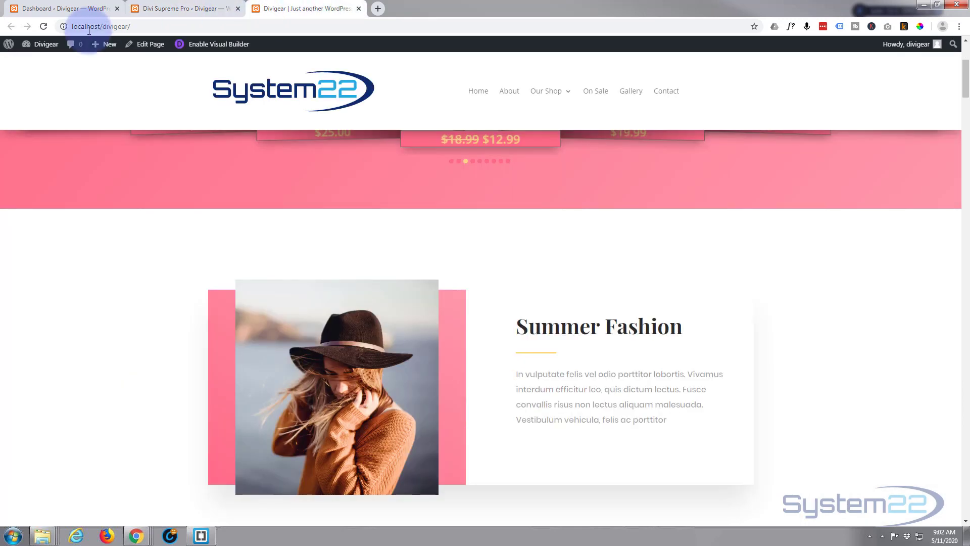
{"action": "scroll", "coordinate": [123, 328], "scroll_direction": "up", "scroll_amount": 5}
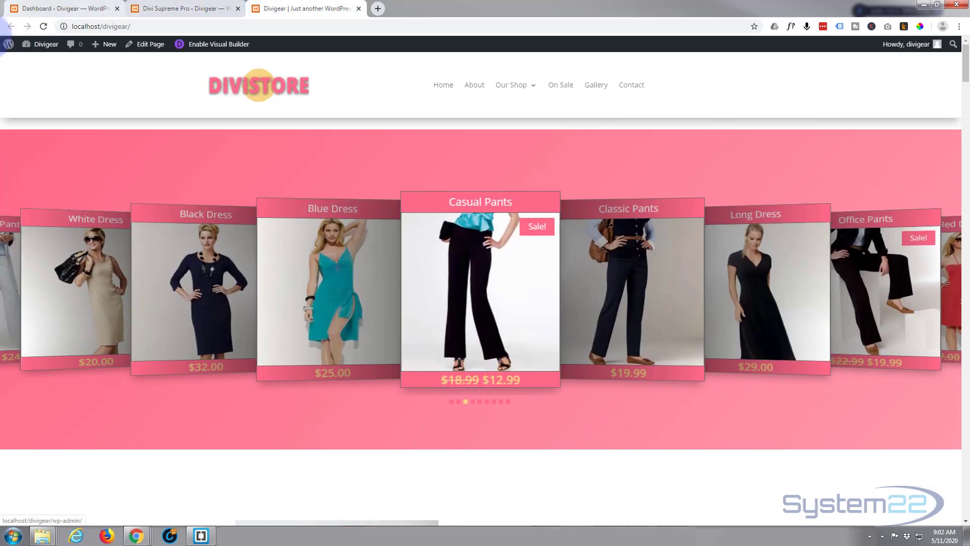
{"action": "left_click", "coordinate": [43, 27]}
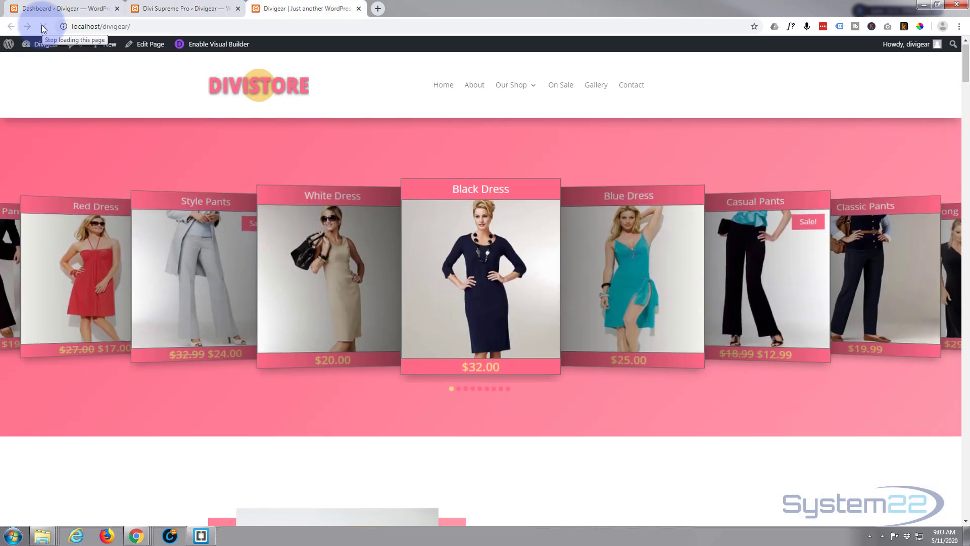
{"action": "scroll", "coordinate": [266, 163], "scroll_direction": "down", "scroll_amount": 2}
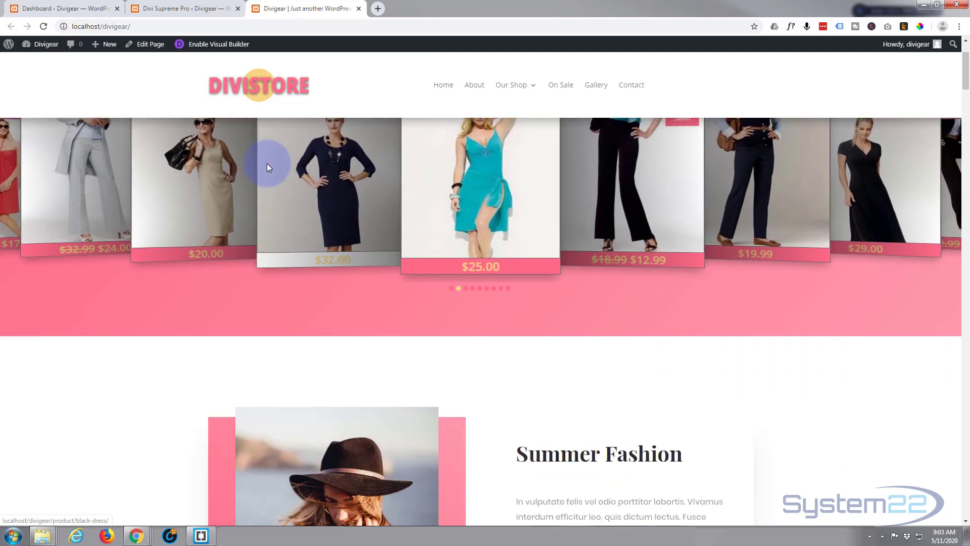
{"action": "scroll", "coordinate": [267, 162], "scroll_direction": "down", "scroll_amount": 5}
{"action": "scroll", "coordinate": [264, 169], "scroll_direction": "up", "scroll_amount": 5}
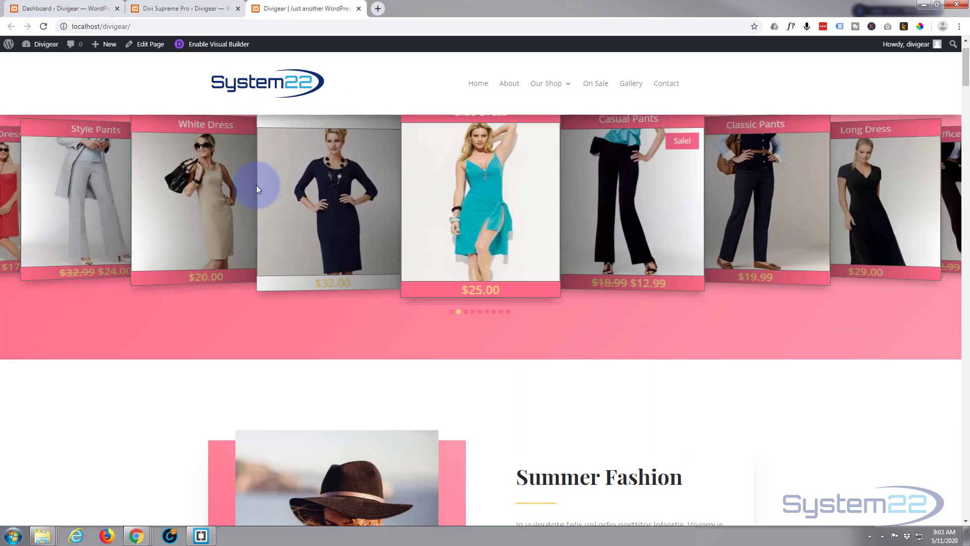
{"action": "scroll", "coordinate": [256, 185], "scroll_direction": "up", "scroll_amount": 1}
{"action": "scroll", "coordinate": [257, 185], "scroll_direction": "down", "scroll_amount": 5}
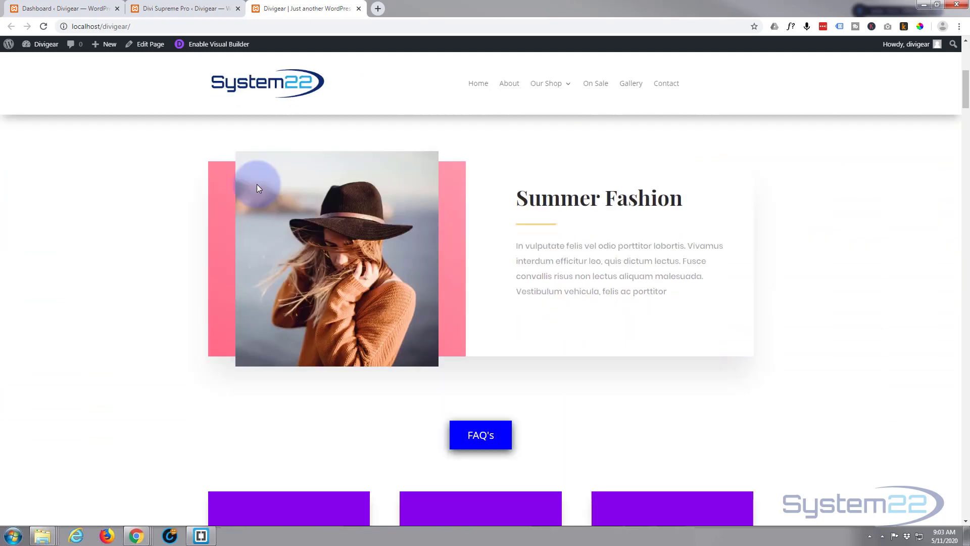
Step: Check the fixed header further down the store page at the On Sale section, then recheck the logo swap near the product carousel
{"action": "scroll", "coordinate": [257, 186], "scroll_direction": "down", "scroll_amount": 10}
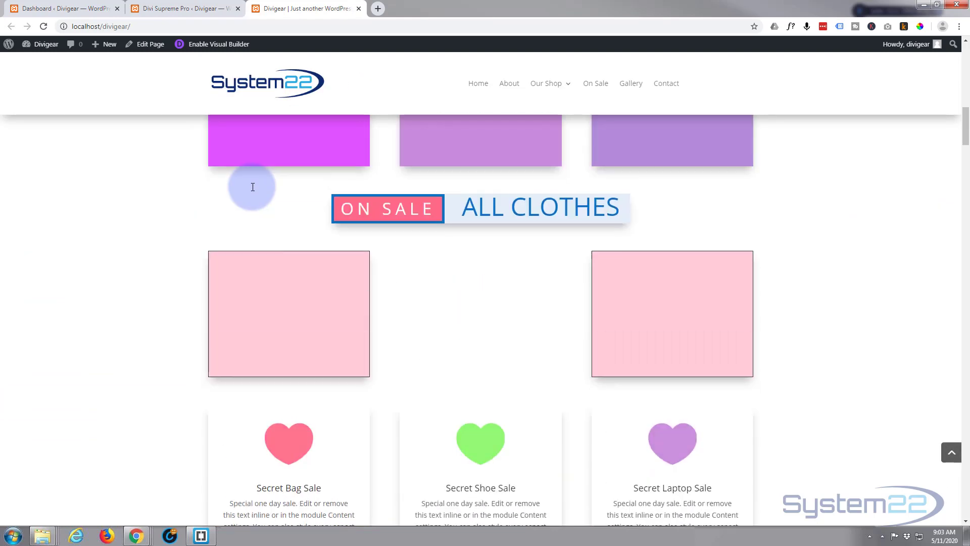
{"action": "scroll", "coordinate": [253, 187], "scroll_direction": "up", "scroll_amount": 12}
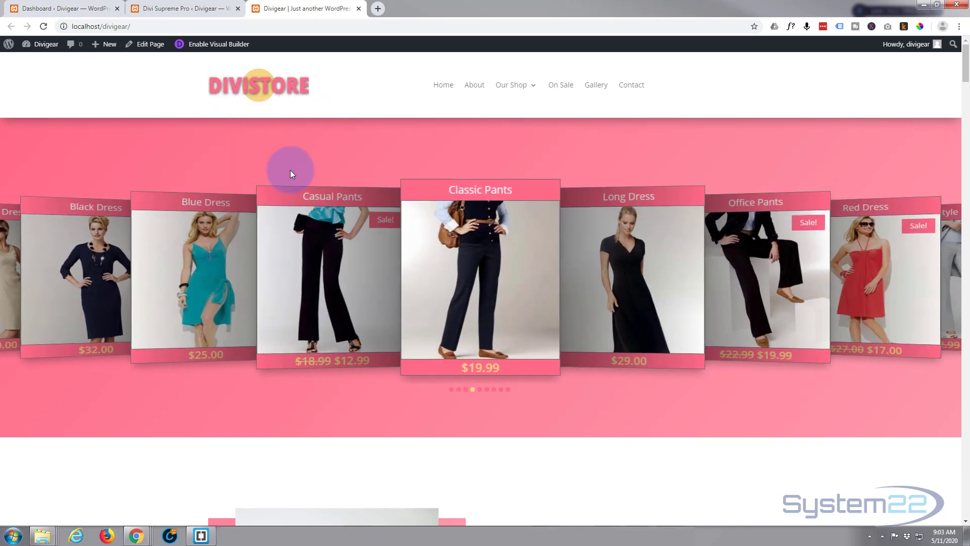
{"action": "scroll", "coordinate": [286, 170], "scroll_direction": "down", "scroll_amount": 1}
{"action": "scroll", "coordinate": [284, 166], "scroll_direction": "down", "scroll_amount": 5}
{"action": "scroll", "coordinate": [281, 166], "scroll_direction": "up", "scroll_amount": 5}
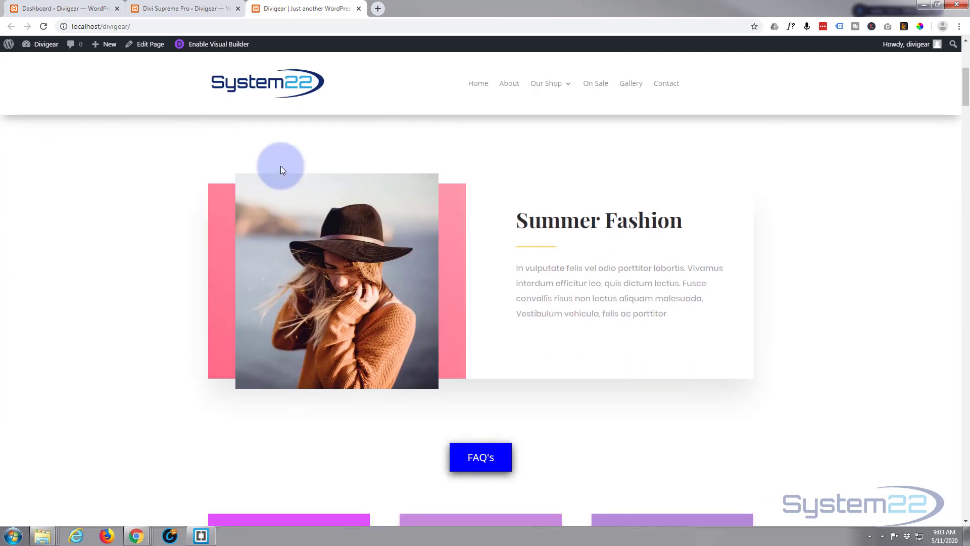
{"action": "scroll", "coordinate": [281, 169], "scroll_direction": "up", "scroll_amount": 2}
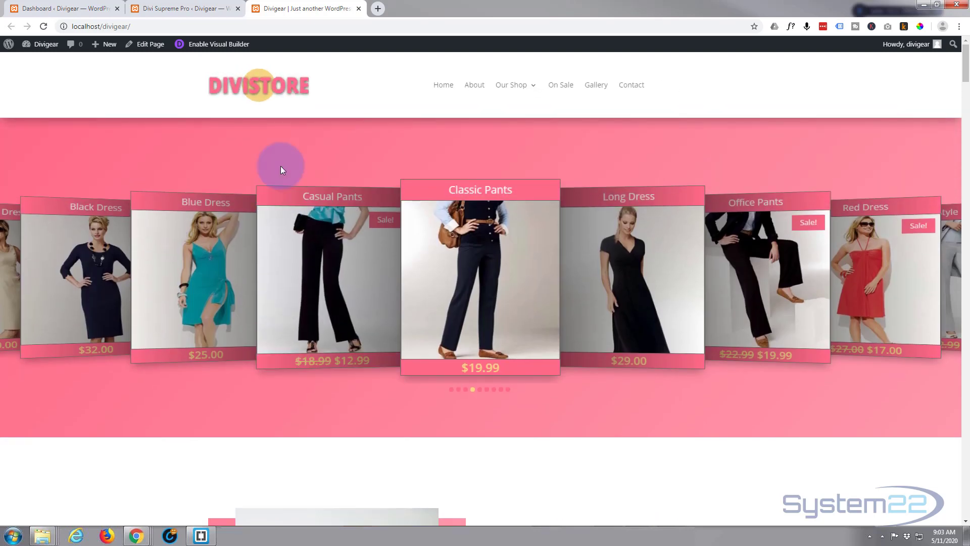